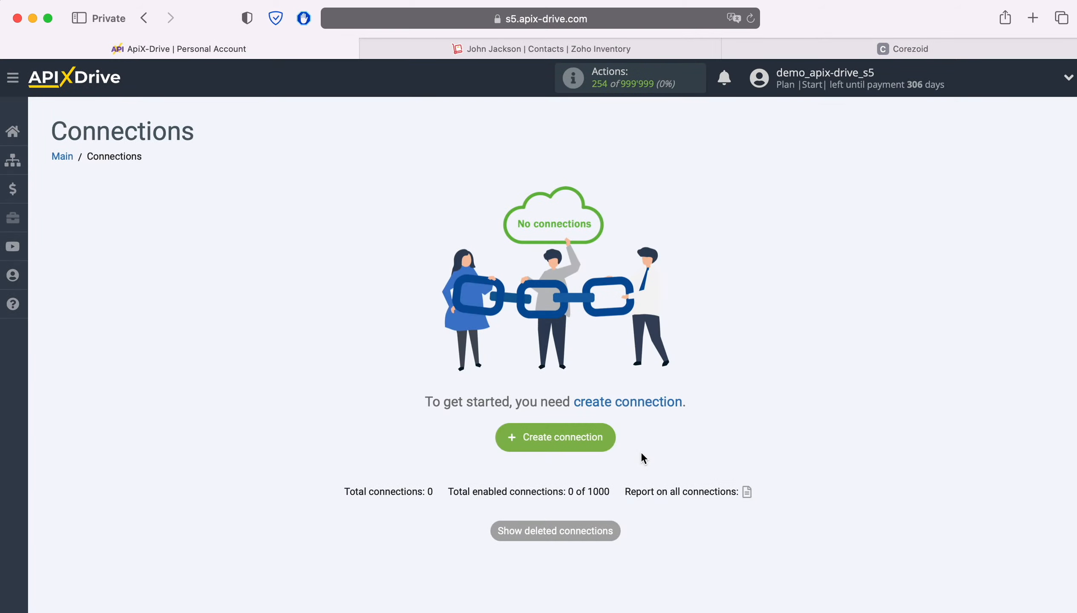
# Start a new connection with ZOHO Inventory as the data source system
pyautogui.click(607, 437)
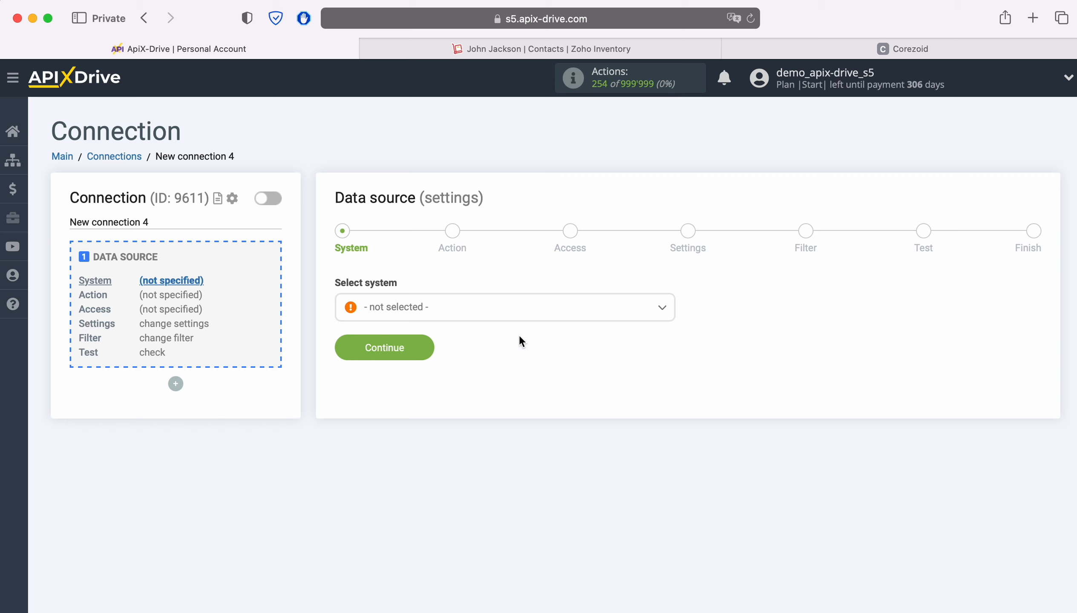
pyautogui.click(513, 308)
pyautogui.scroll(-10, 606, 436)
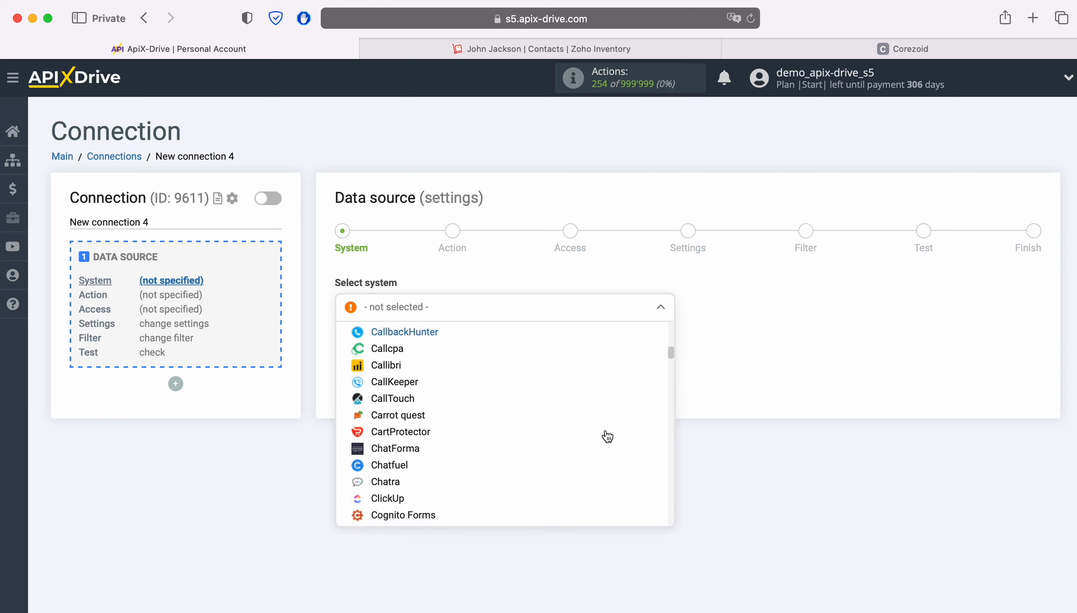
pyautogui.scroll(-15, 608, 436)
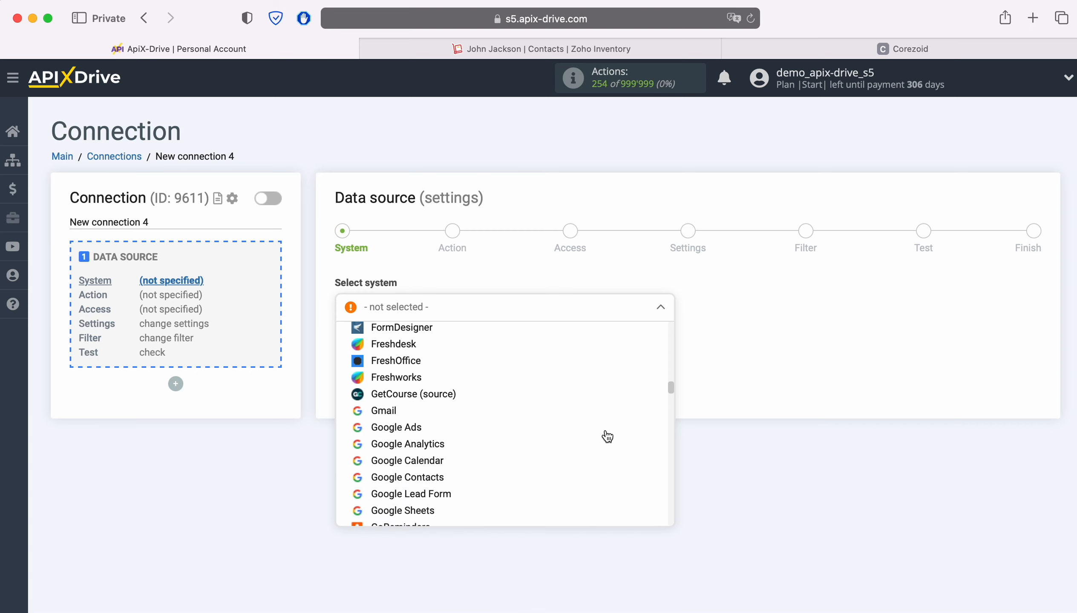
pyautogui.scroll(-15, 607, 437)
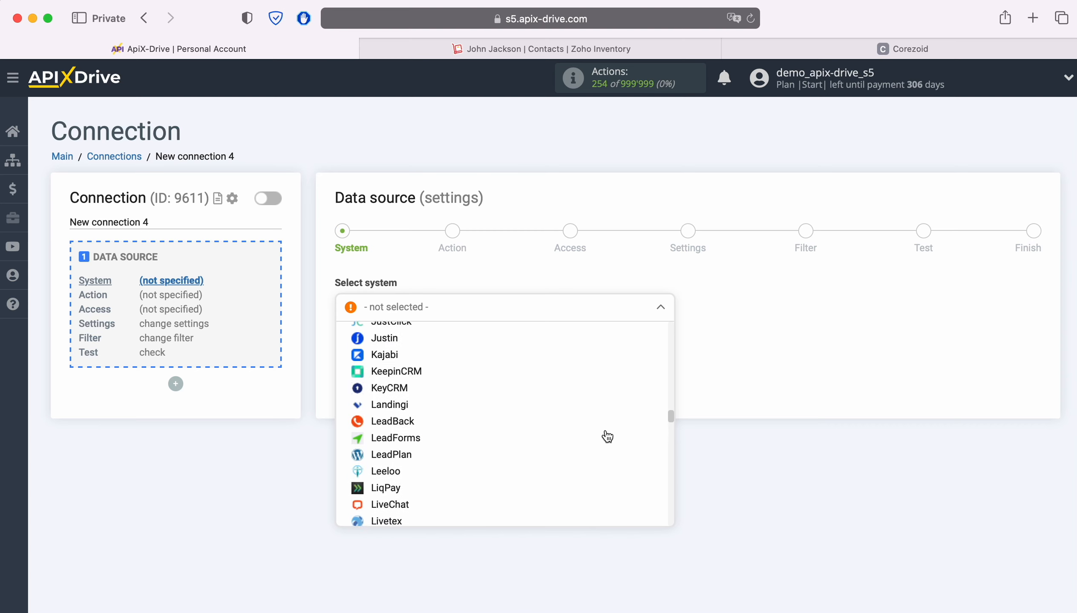
pyautogui.scroll(-15, 607, 437)
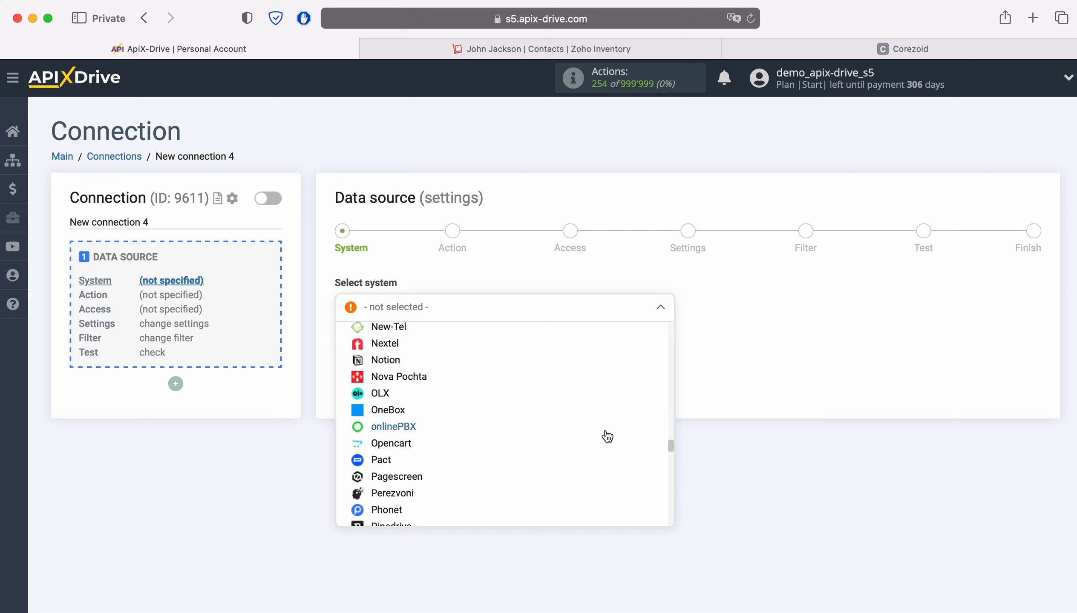
pyautogui.scroll(-15, 607, 437)
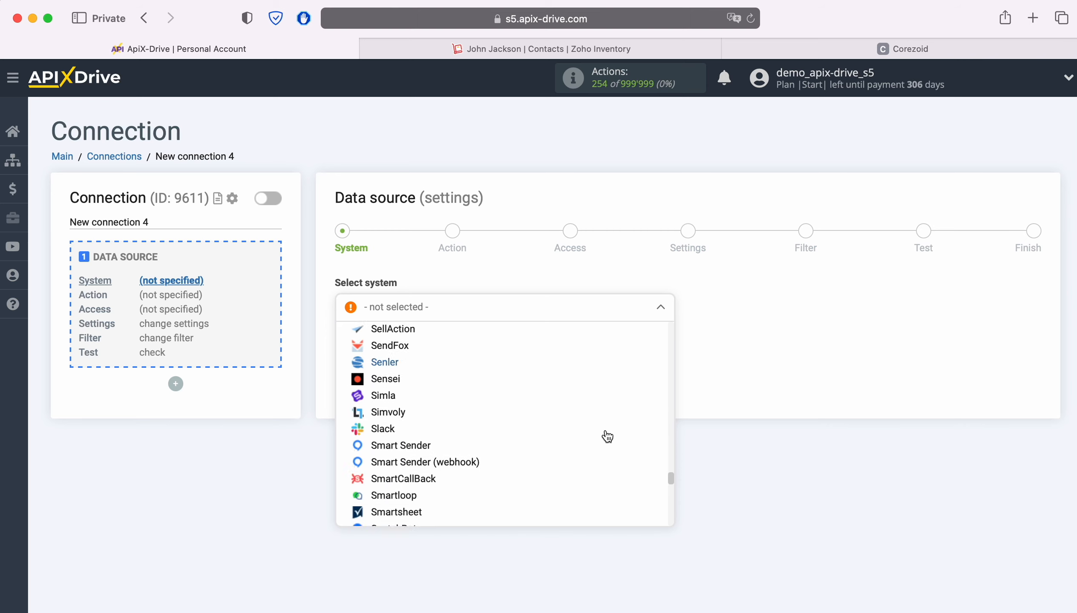
pyautogui.scroll(-15, 608, 437)
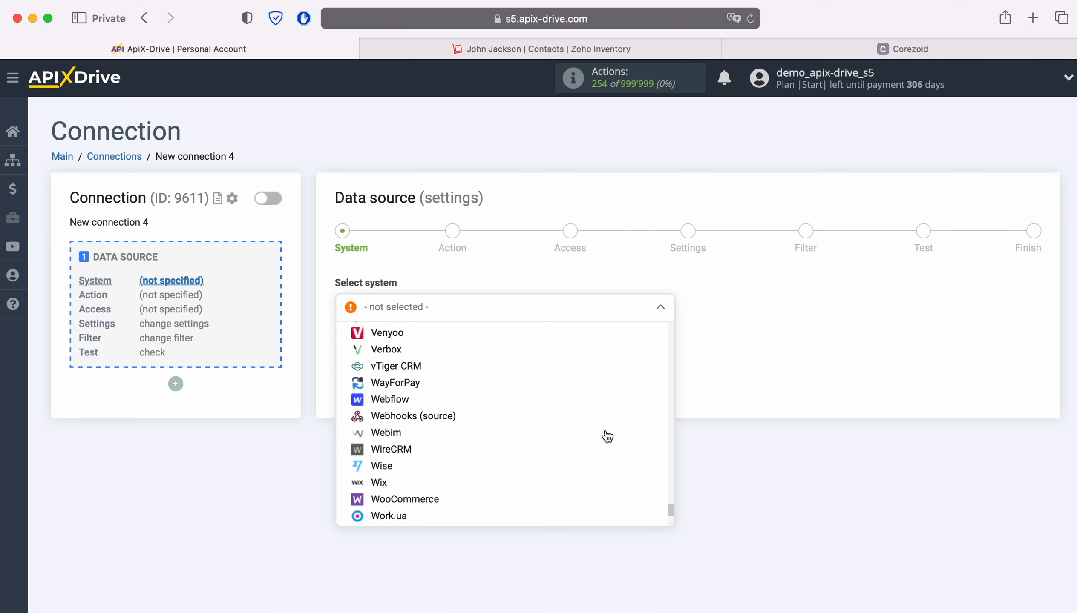
pyautogui.scroll(-6, 607, 436)
pyautogui.click(440, 497)
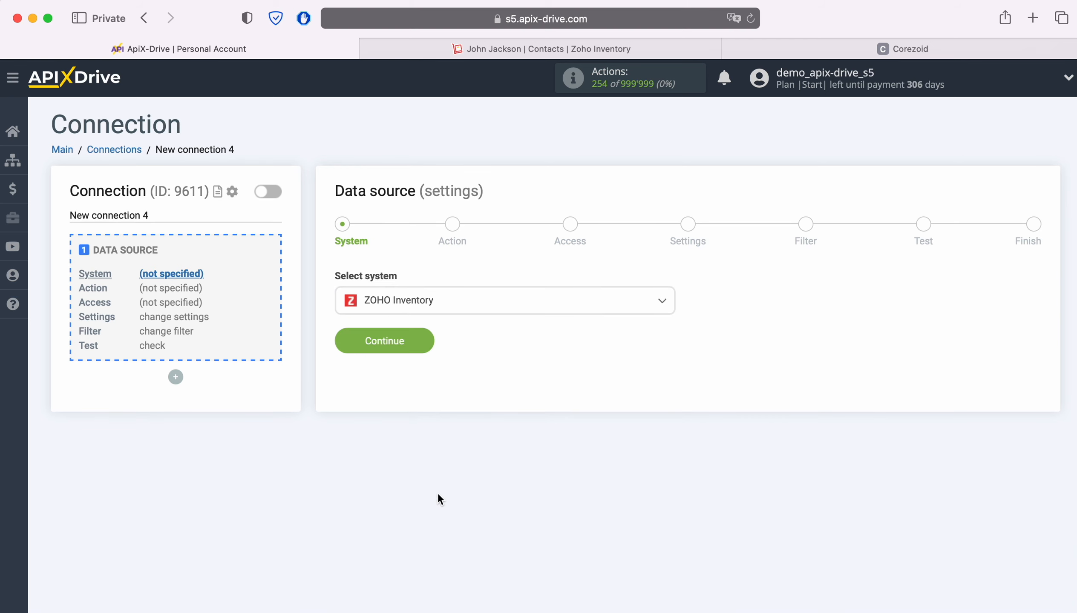
pyautogui.click(420, 342)
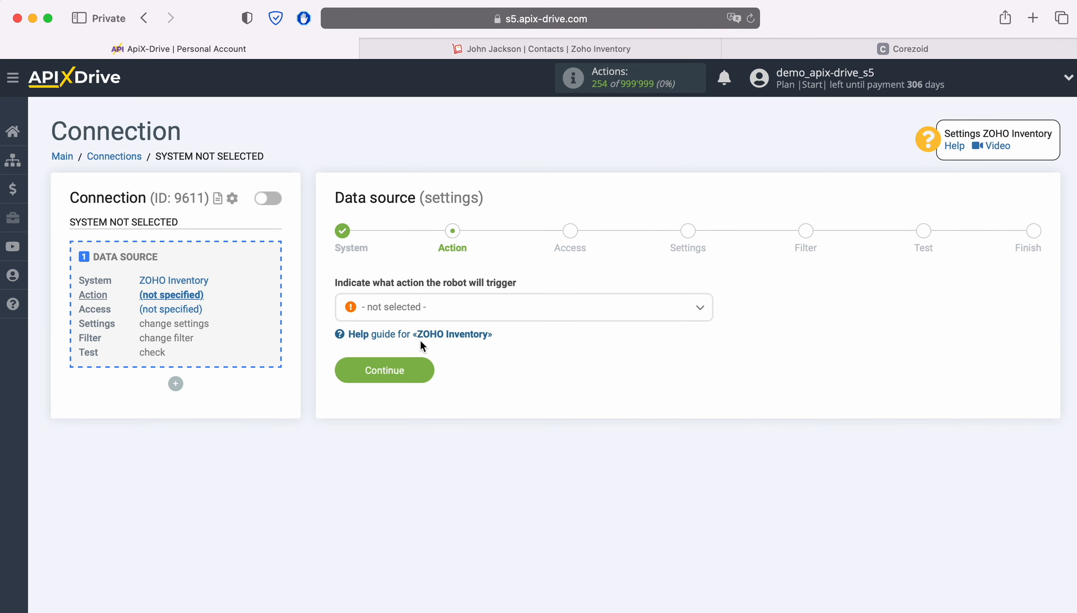
# Set the source action to Get CONTACTS (new) and move on to account access
pyautogui.click(589, 315)
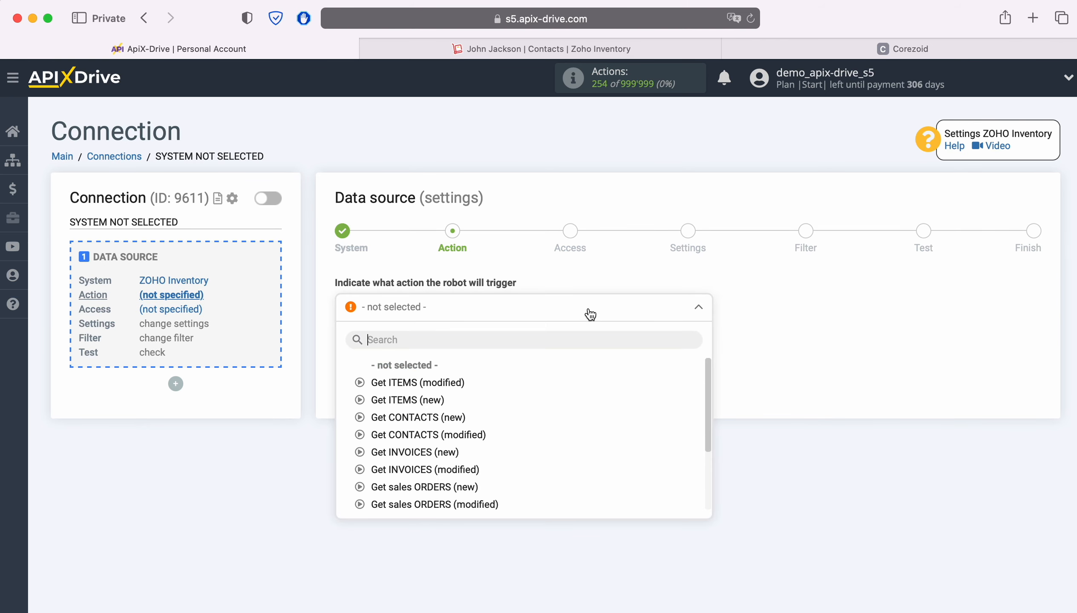
pyautogui.click(408, 417)
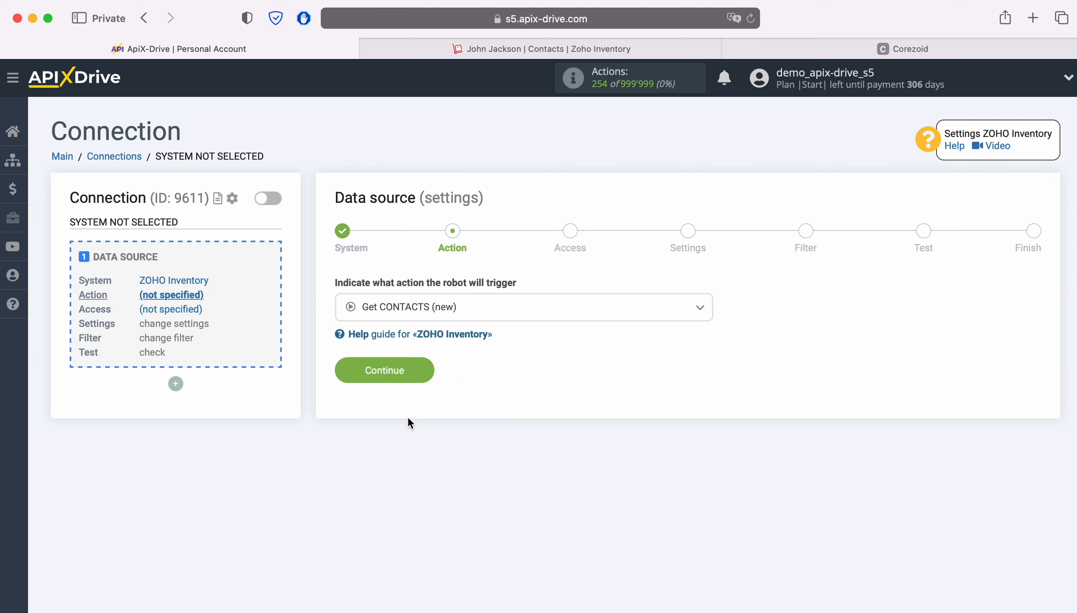
pyautogui.click(420, 378)
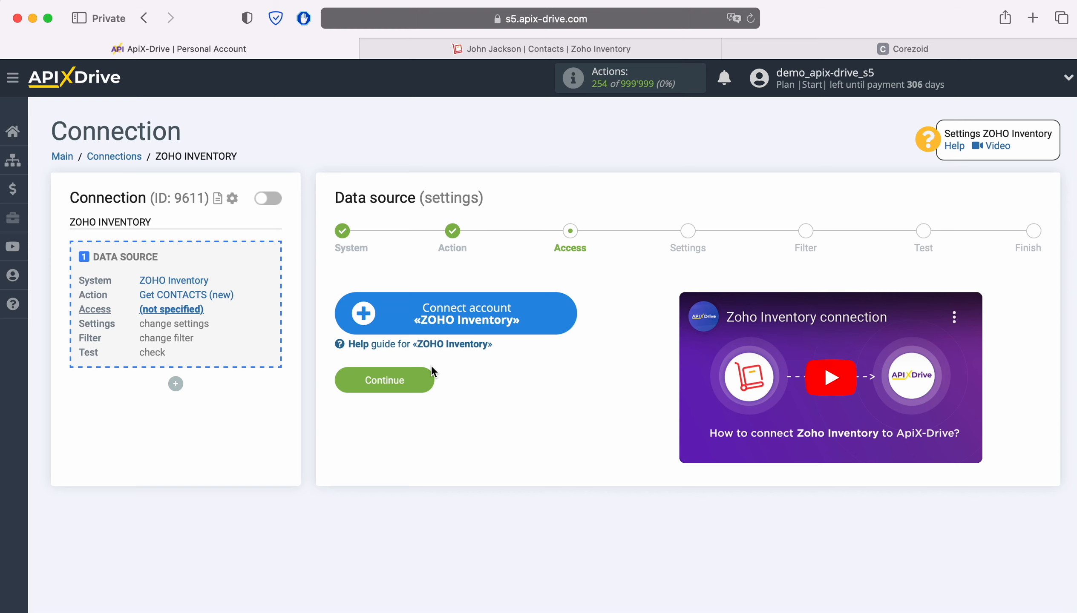
# Connect the ZOHO Inventory account by signing in with the Zoho e-mail and saved password
pyautogui.click(559, 313)
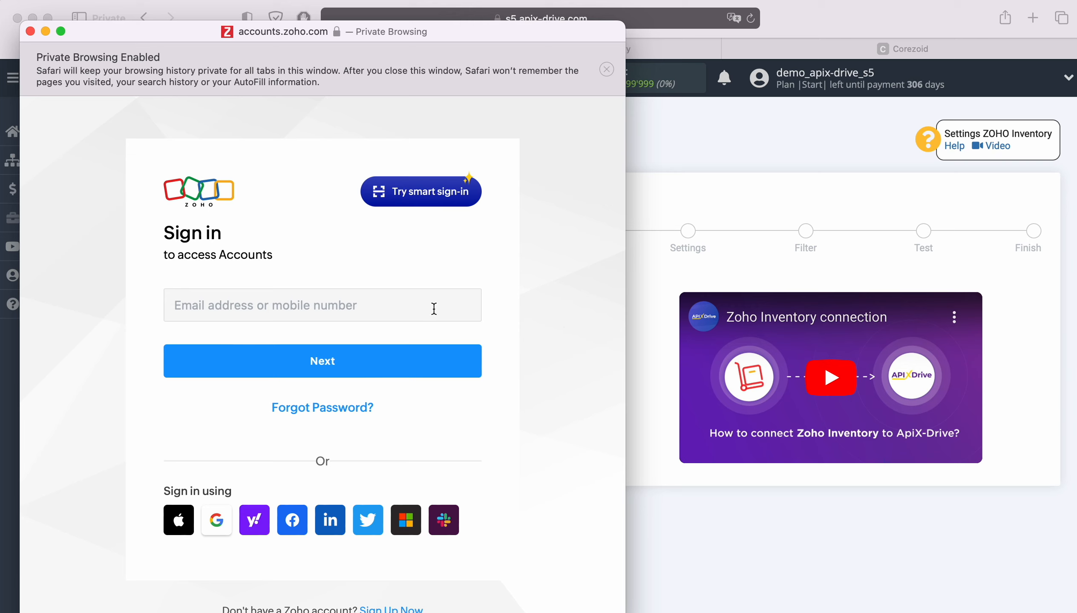
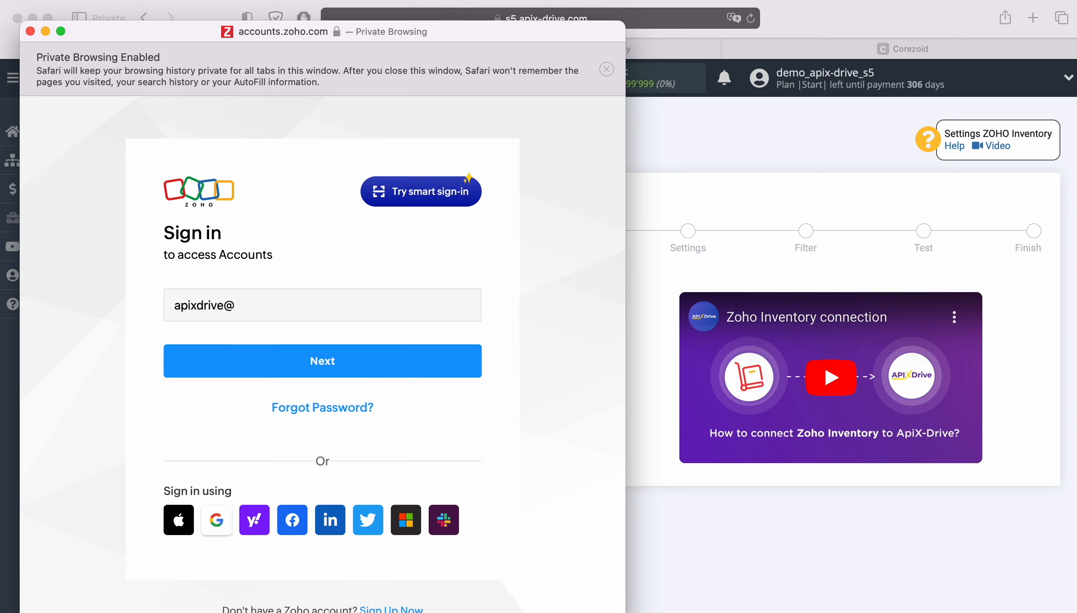
pyautogui.press('Return')
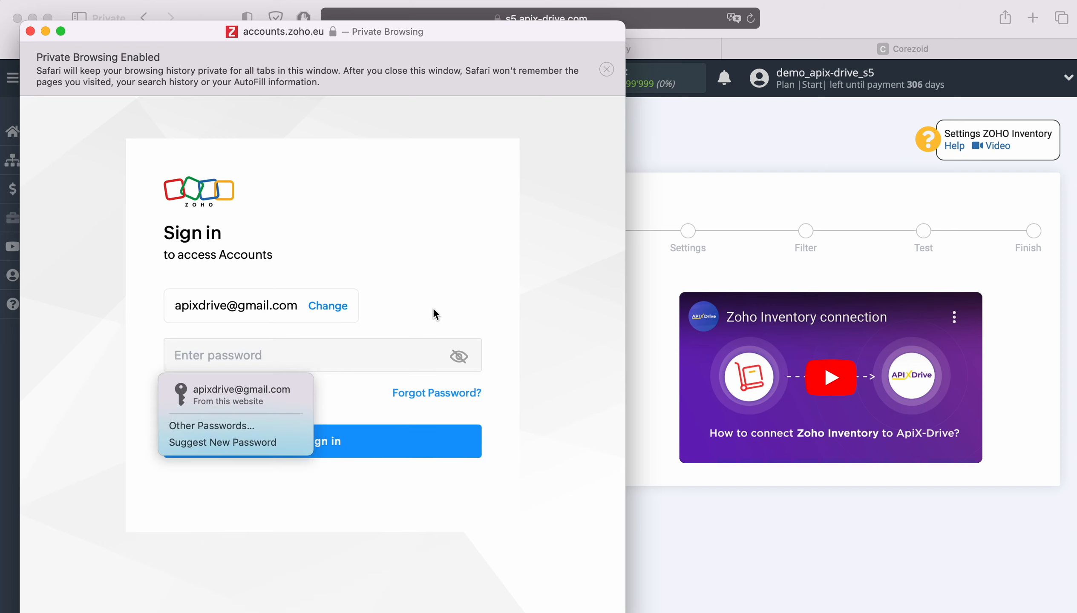
pyautogui.click(256, 389)
pyautogui.click(359, 441)
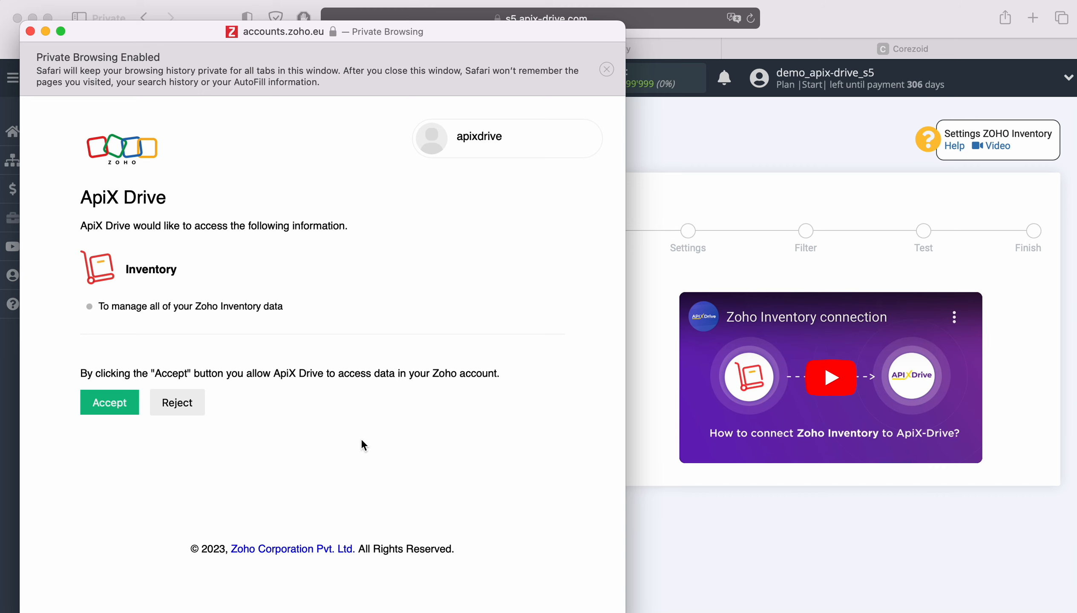
# Grant Inventory access, select the connected Zoho account as login, and keep default settings
pyautogui.click(115, 404)
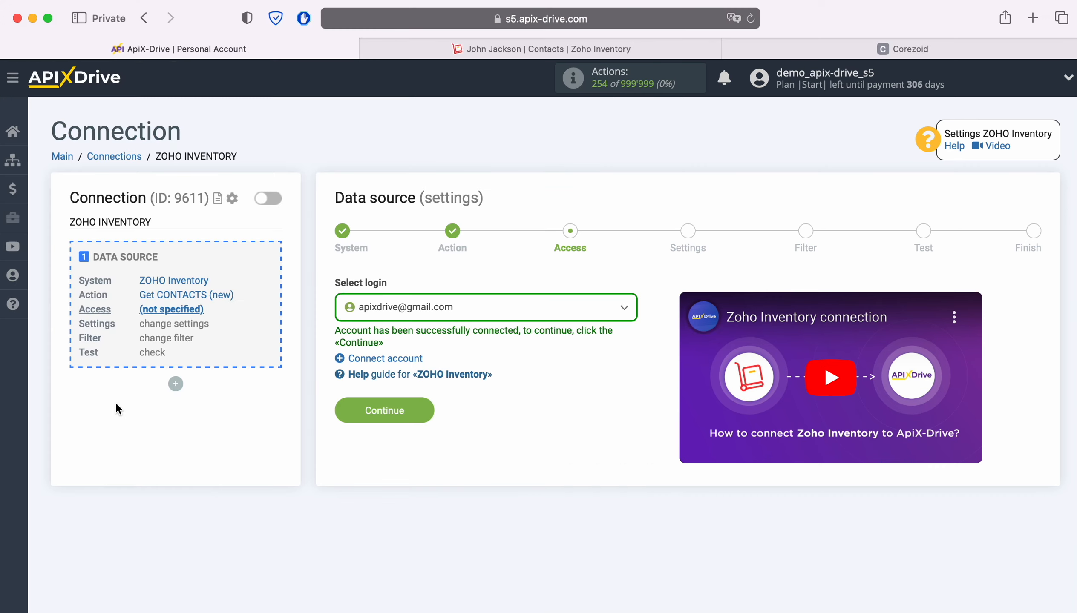
pyautogui.click(518, 316)
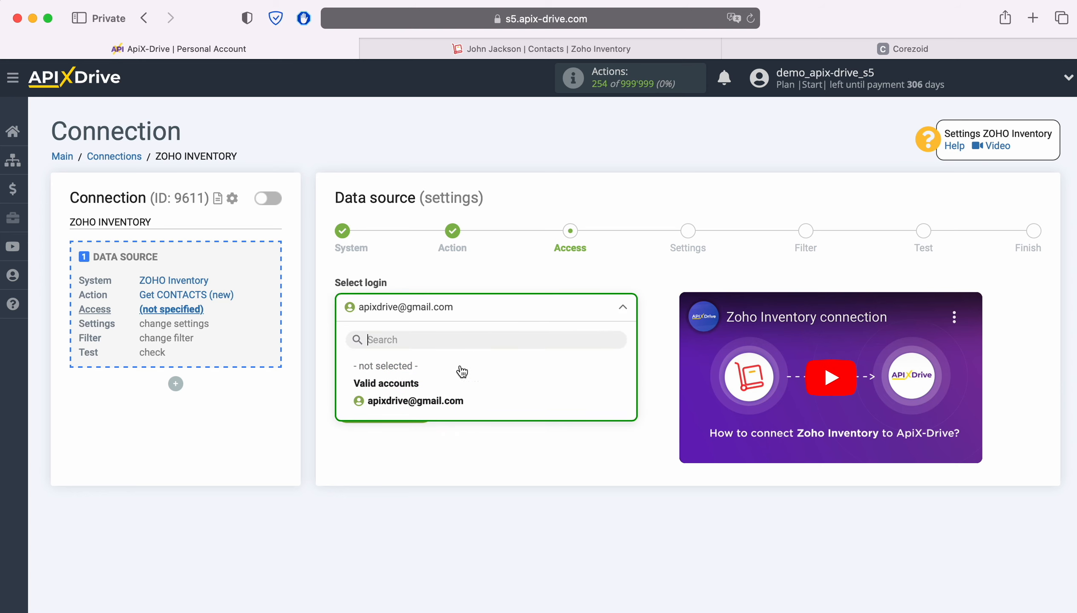
pyautogui.click(441, 402)
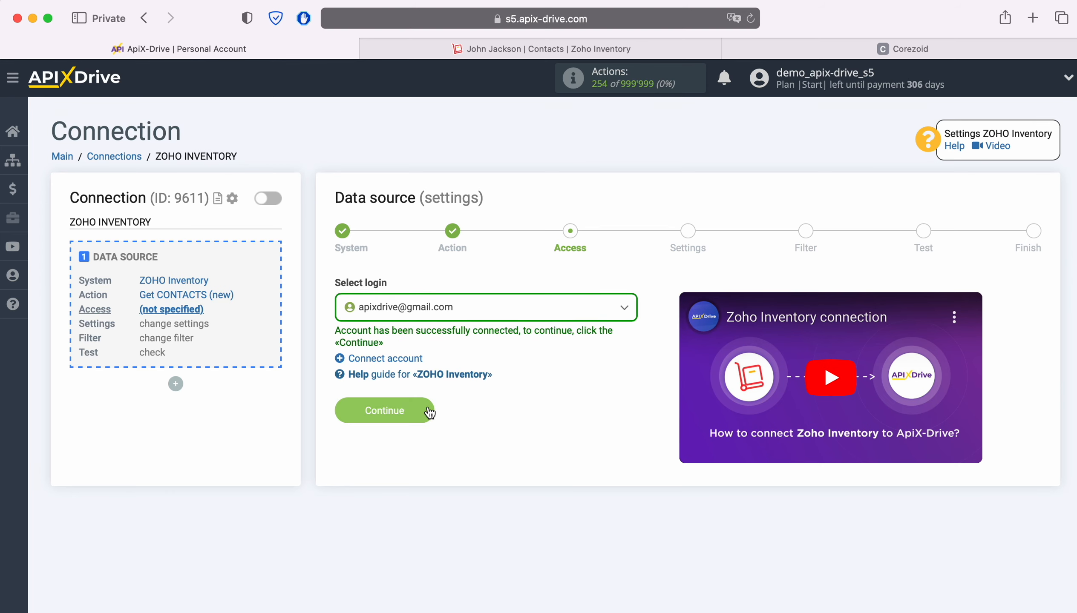
pyautogui.click(428, 408)
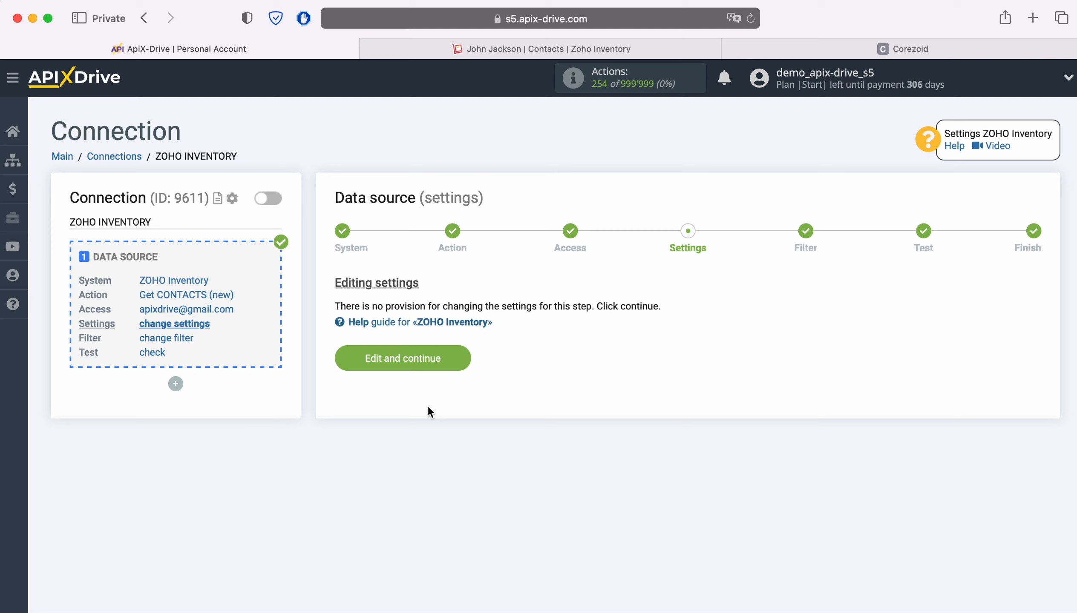
pyautogui.click(455, 365)
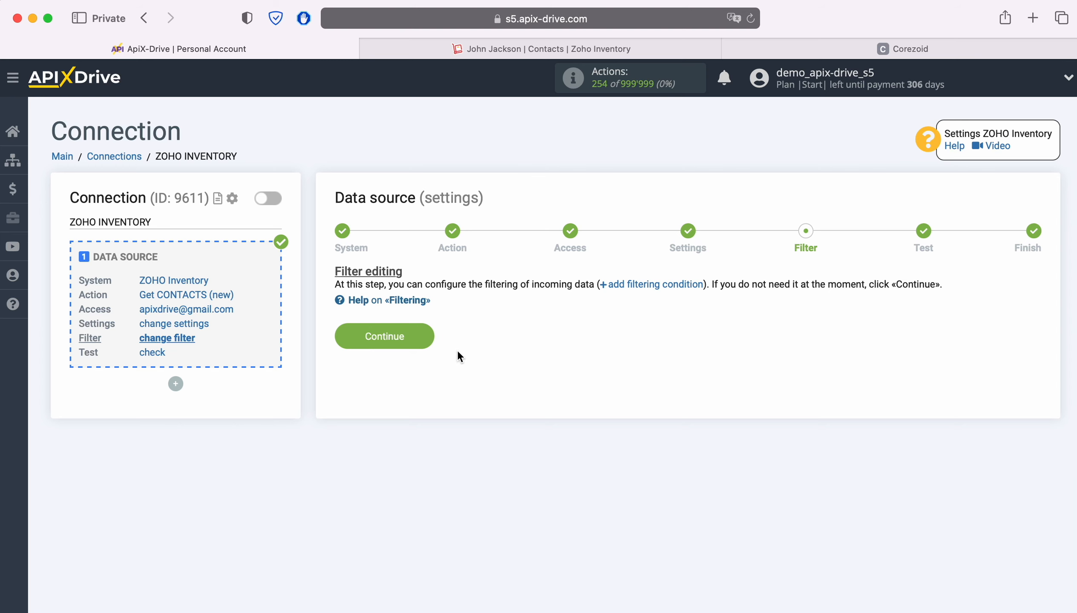
# Skip filtering, review the loaded test contact data, and complete the ZOHO Inventory source
pyautogui.click(424, 336)
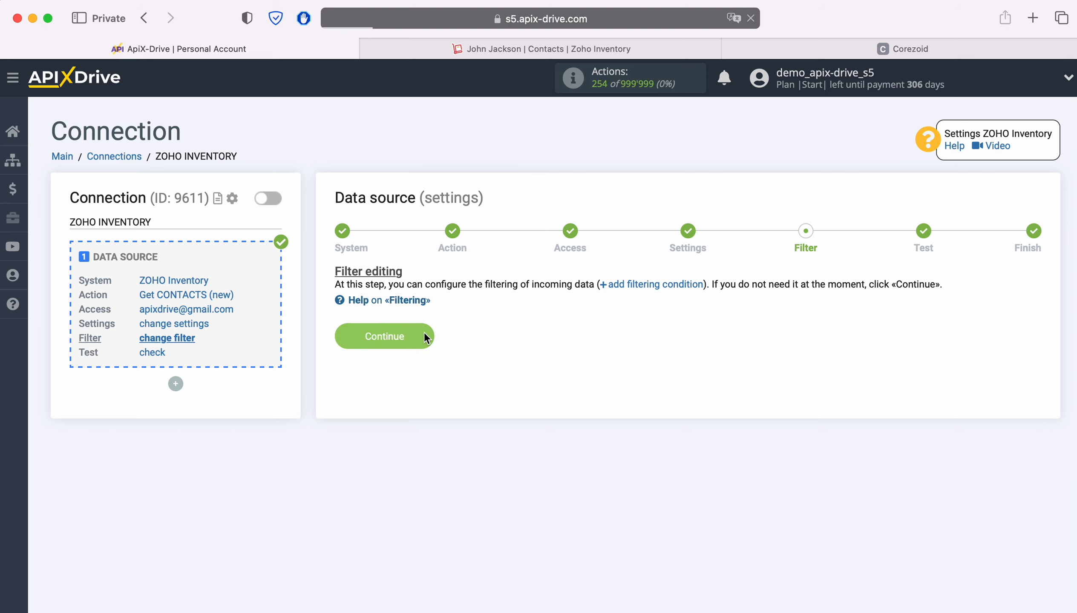
pyautogui.scroll(-5, 424, 335)
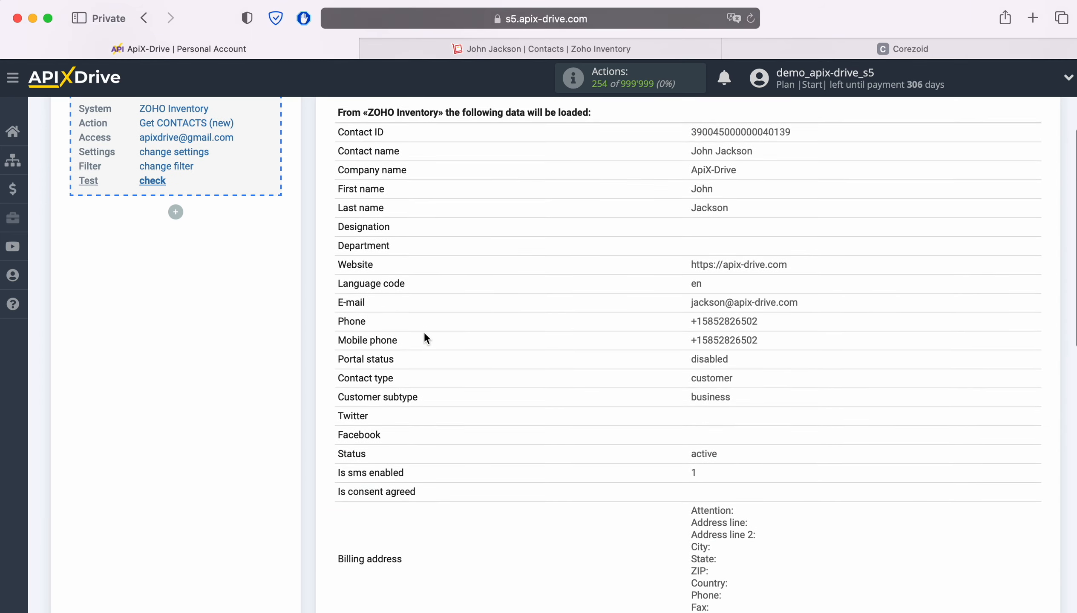
pyautogui.scroll(-10, 425, 337)
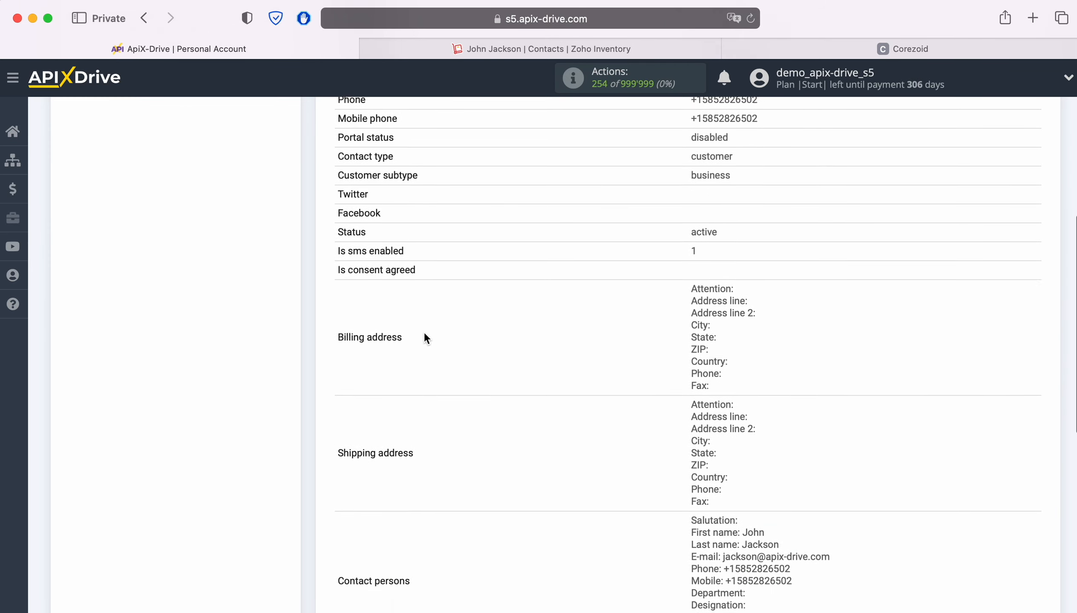
pyautogui.scroll(-2, 425, 338)
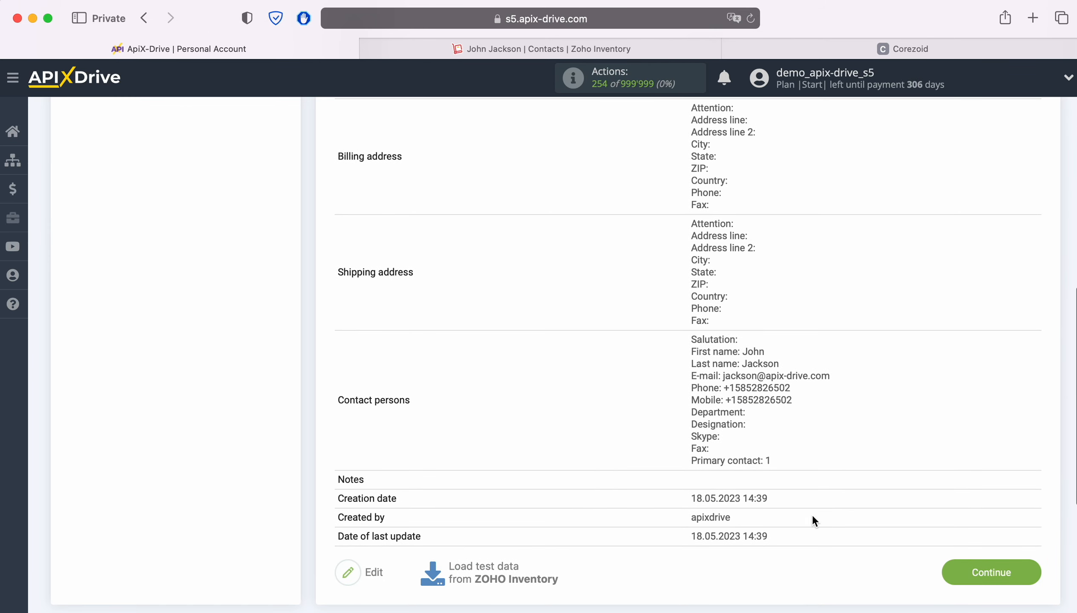
pyautogui.click(1036, 568)
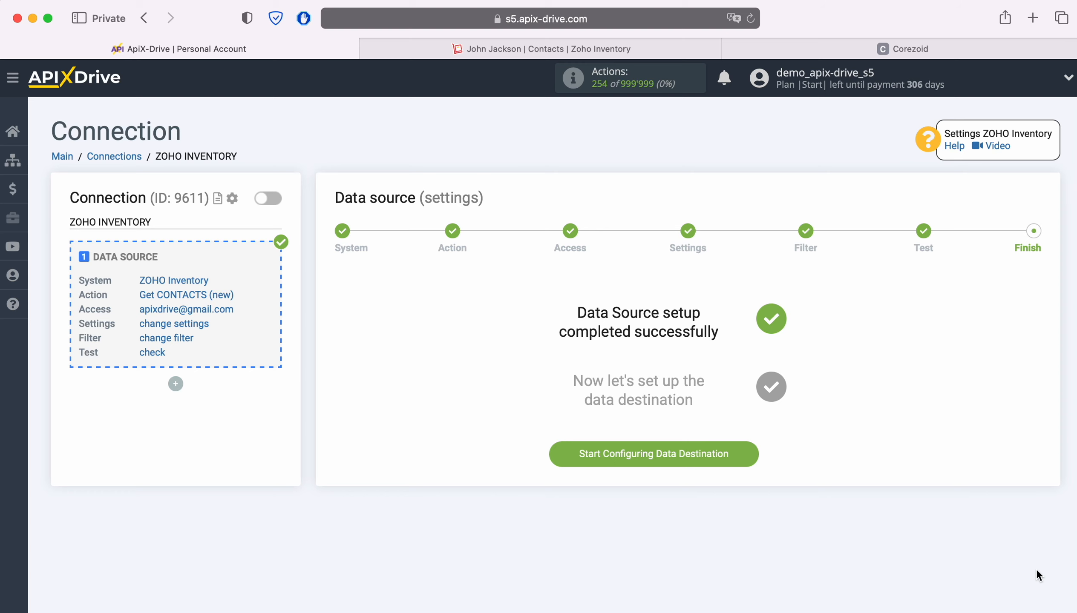
# Begin the data destination and choose Webhooks as its system
pyautogui.click(746, 454)
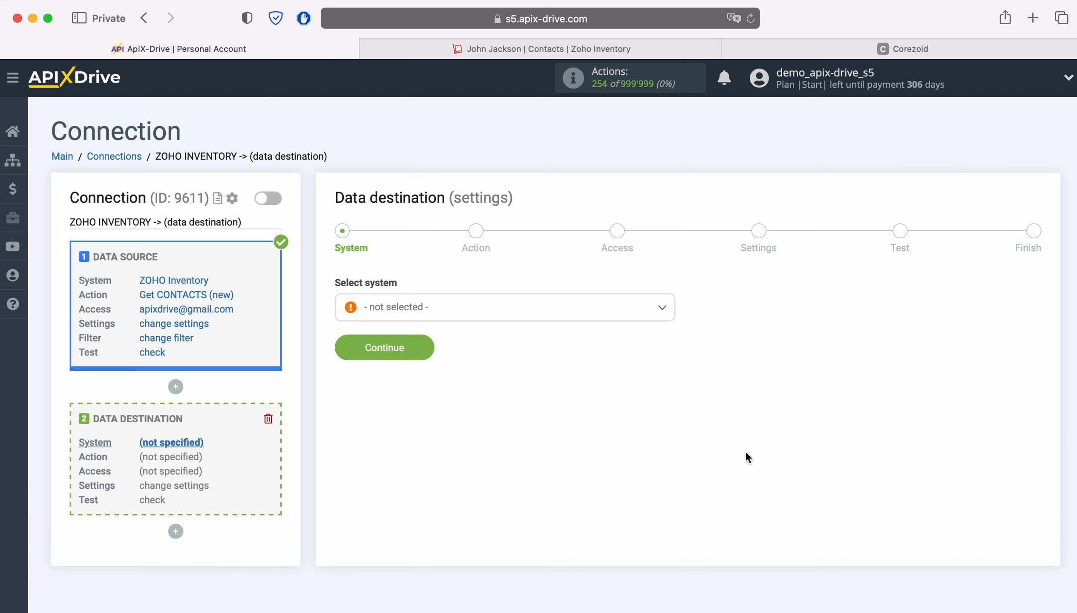
pyautogui.click(515, 318)
pyautogui.scroll(-10, 615, 440)
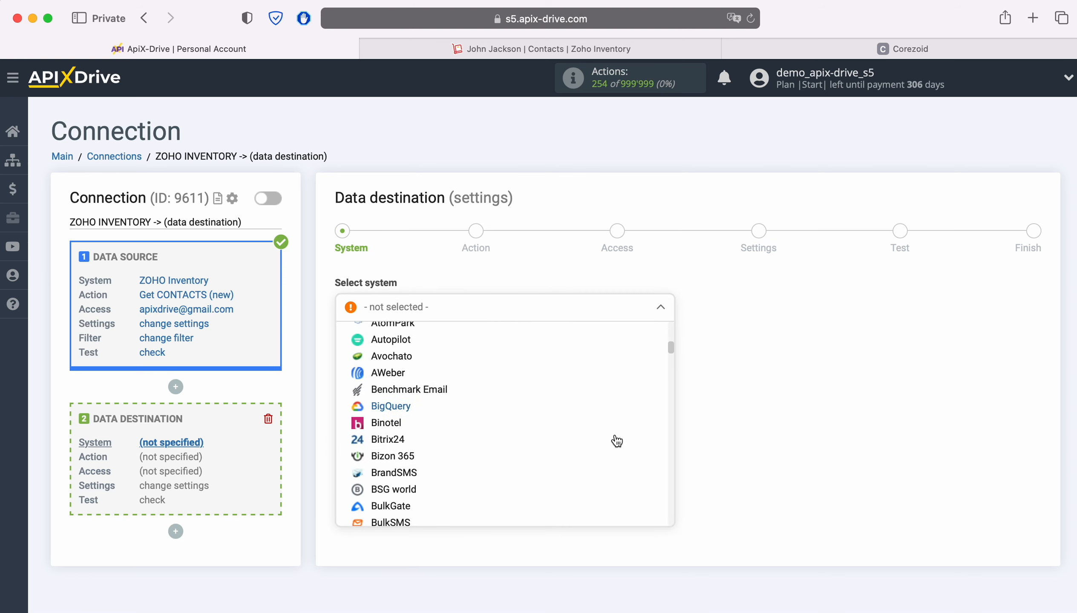
pyautogui.scroll(-15, 617, 441)
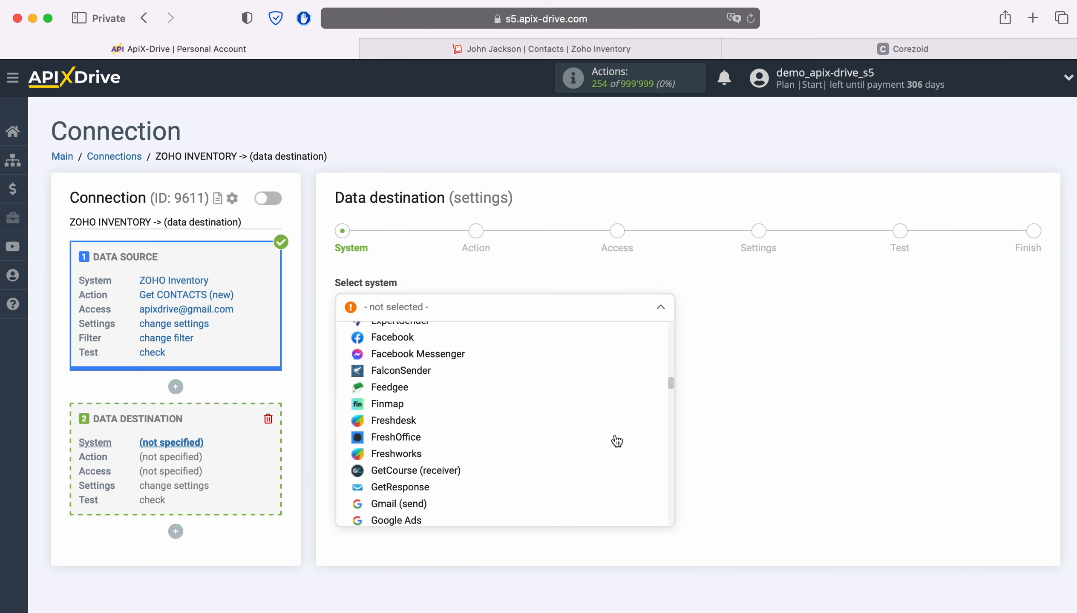
pyautogui.scroll(-15, 617, 441)
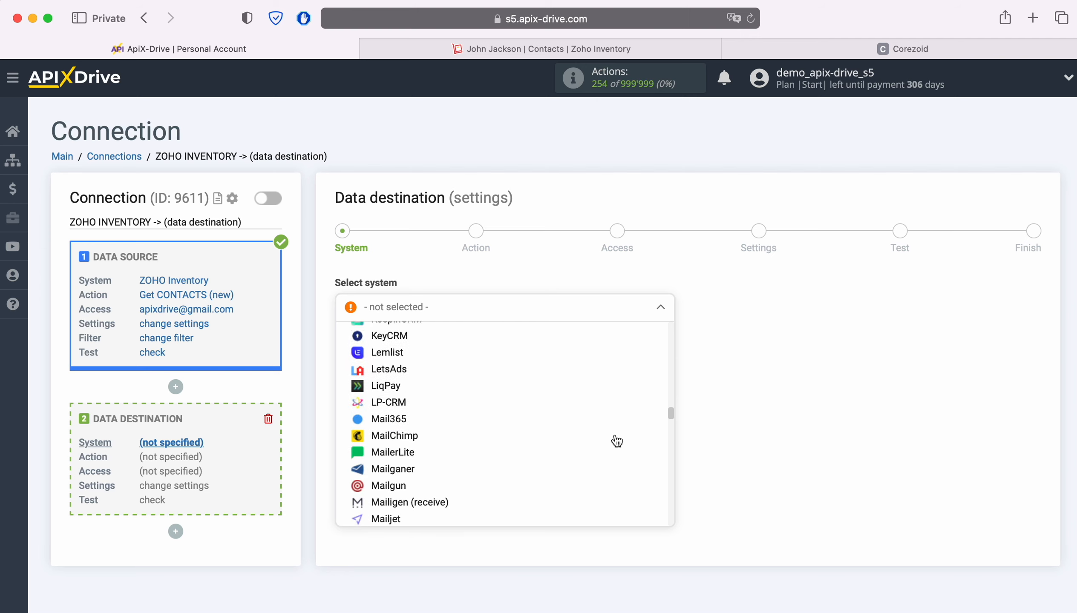
pyautogui.scroll(-15, 617, 441)
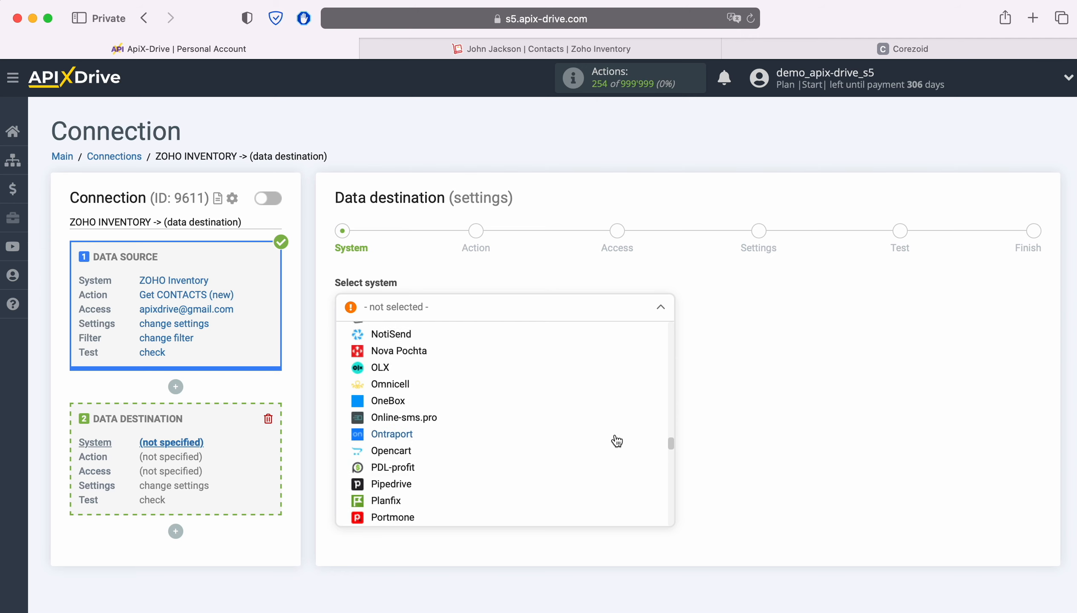
pyautogui.scroll(-15, 617, 441)
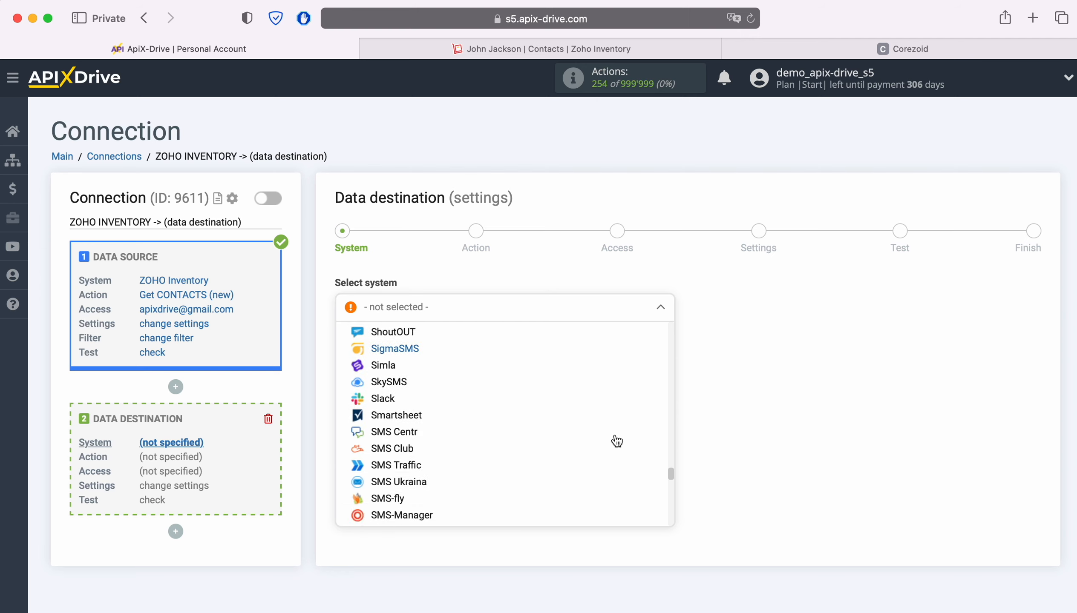
pyautogui.scroll(-15, 617, 441)
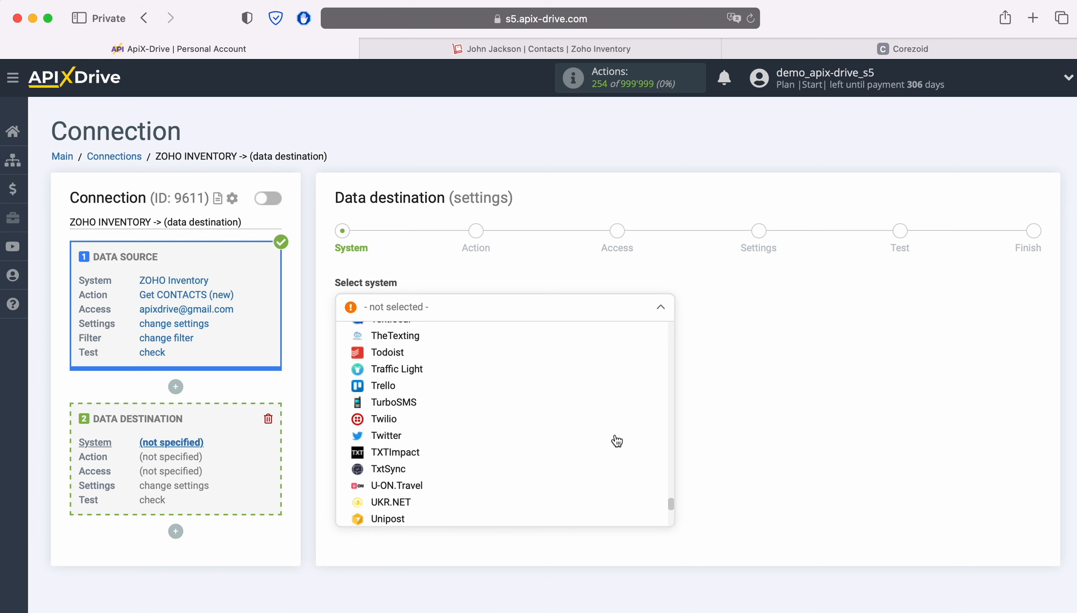
pyautogui.scroll(-5, 616, 441)
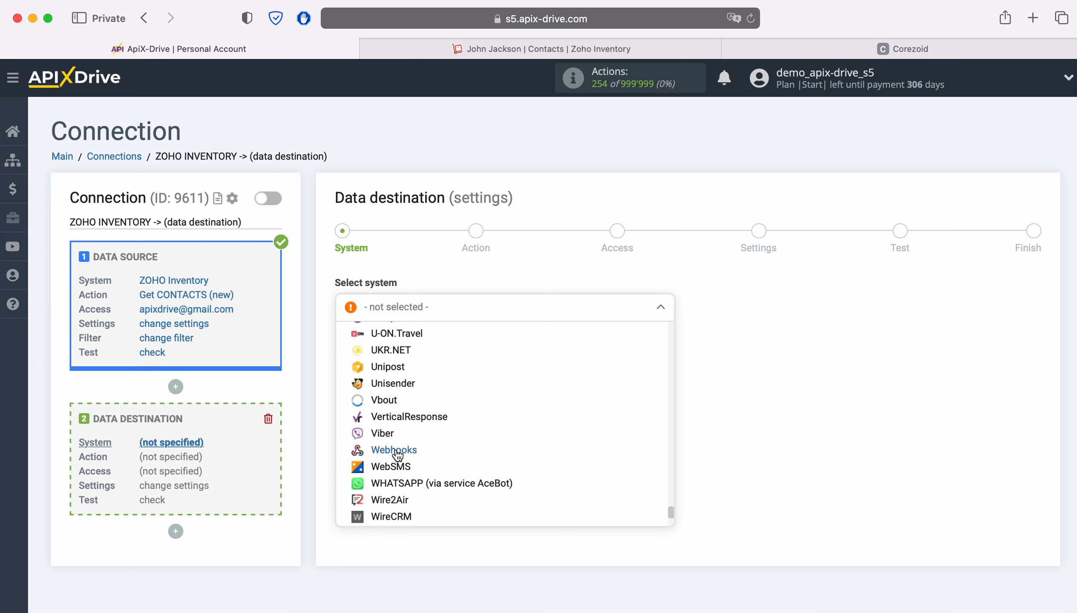
pyautogui.click(396, 451)
pyautogui.click(420, 351)
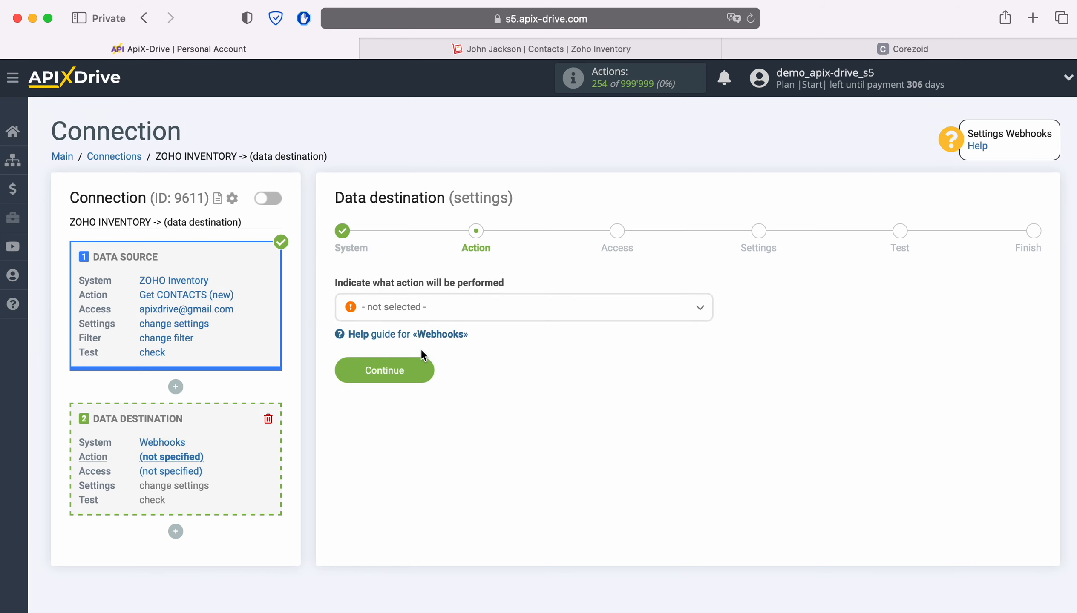
# Set the destination action to Send DATA and continue to access
pyautogui.click(570, 307)
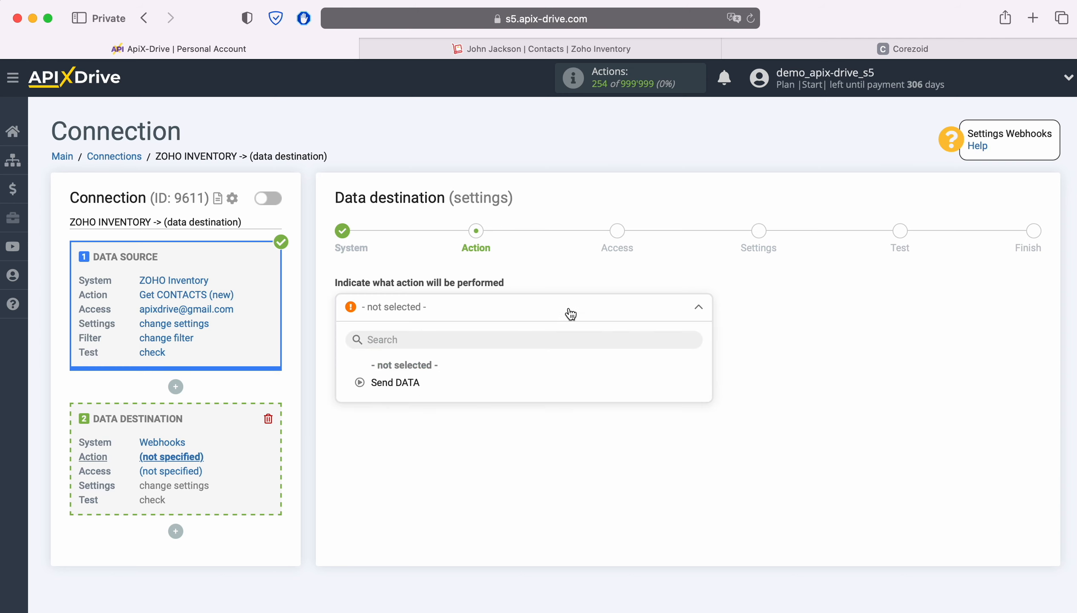
pyautogui.click(415, 383)
pyautogui.click(421, 367)
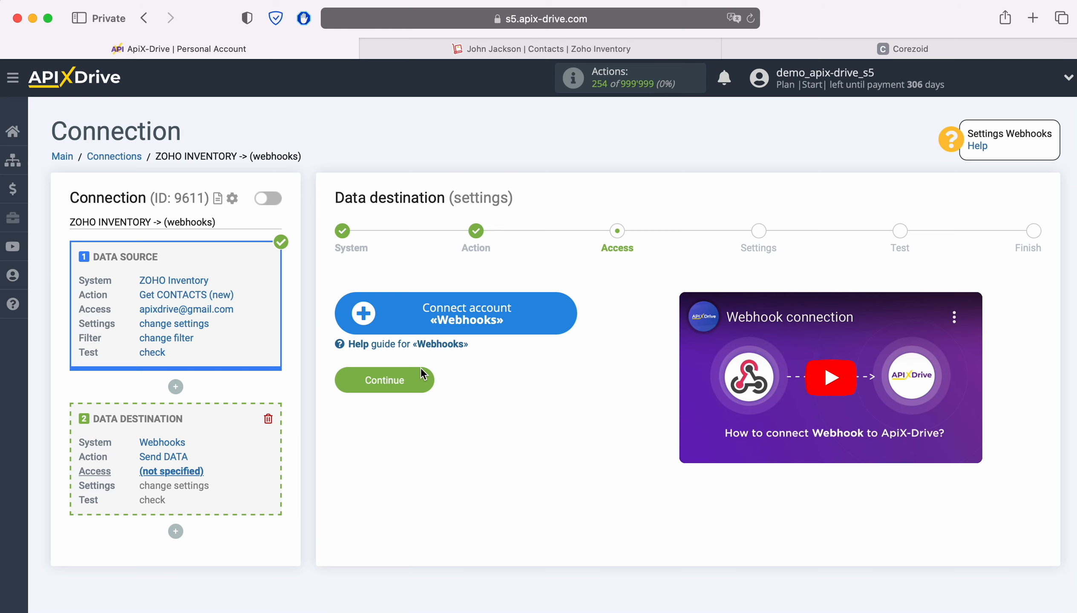
# Open the new Webhooks account form and check its suggested account name
pyautogui.click(570, 310)
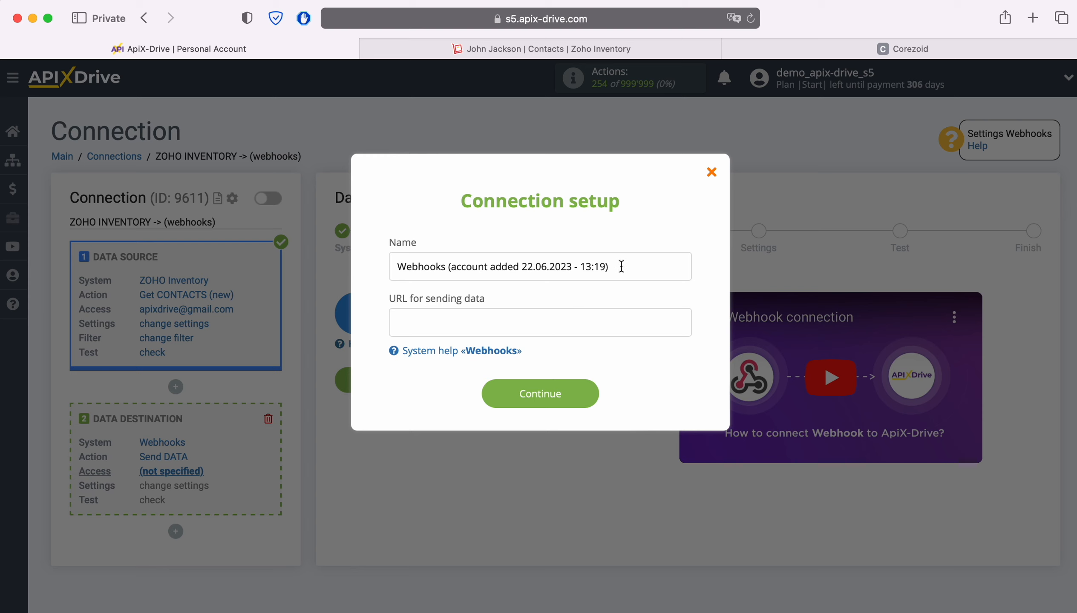
pyautogui.moveTo(622, 267); pyautogui.dragTo(367, 283)
pyautogui.click(362, 310)
# In Corezoid, create a new process named 'ApiX-Drive'
pyautogui.click(760, 49)
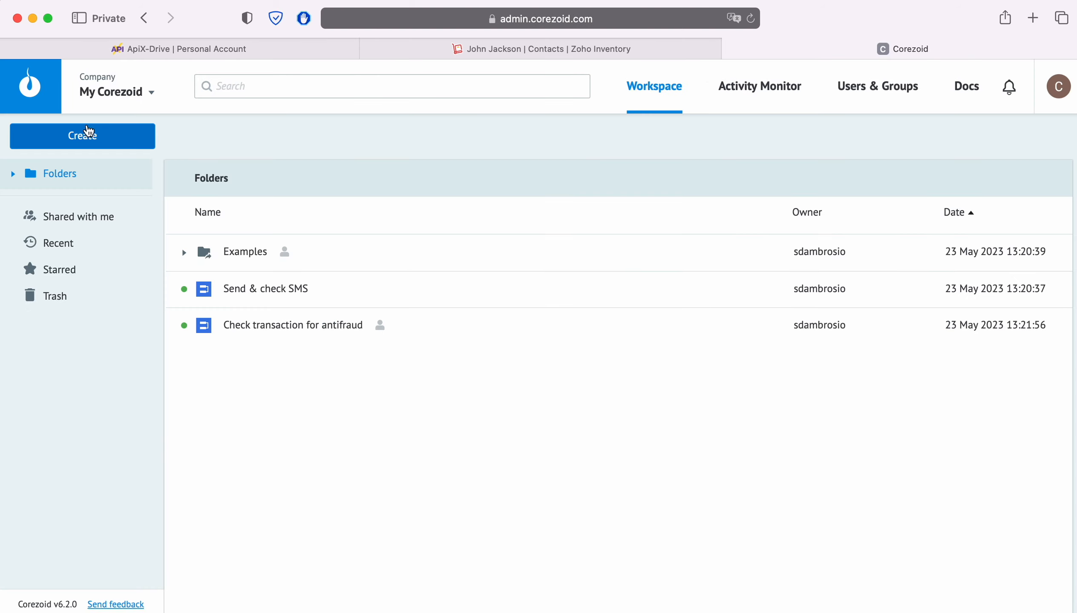
pyautogui.click(88, 135)
pyautogui.click(75, 173)
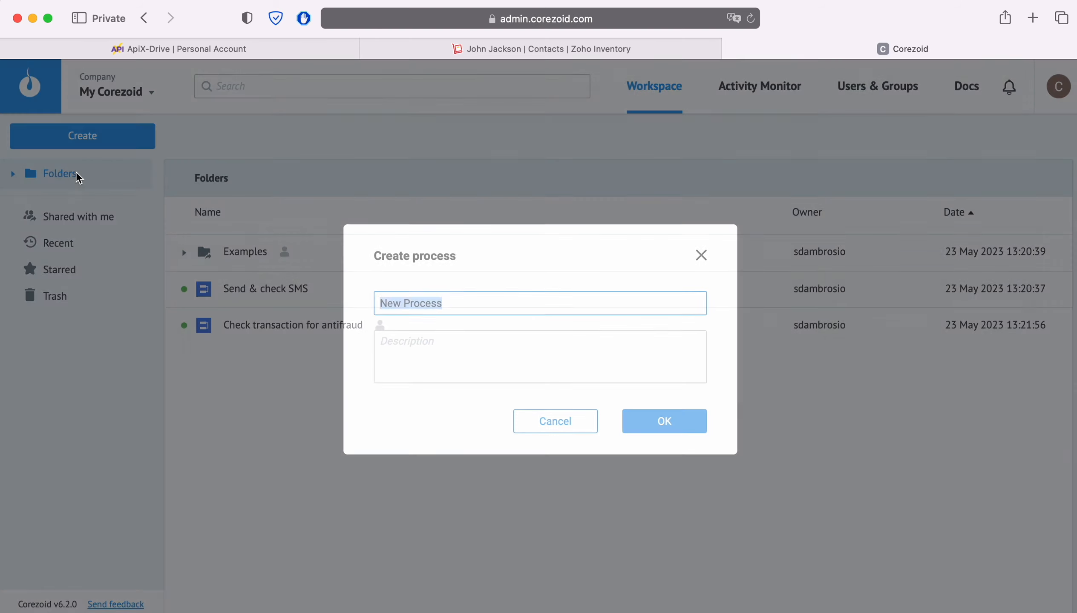
pyautogui.write('ApiX-Drive')
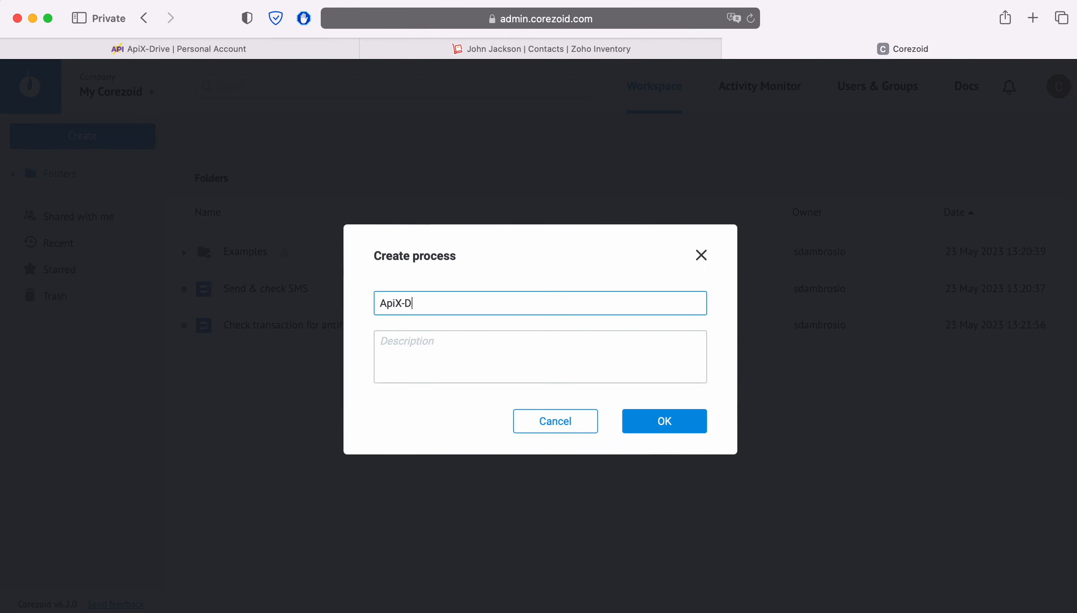
pyautogui.click(688, 427)
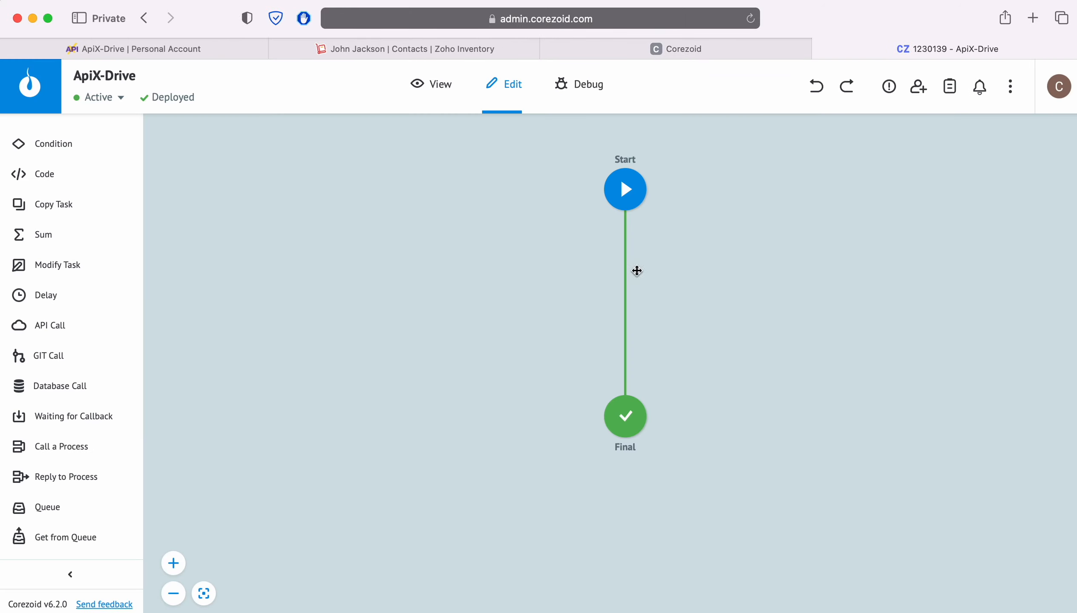
# Copy the Start node's JSON webhook link and return to ApiX-Drive
pyautogui.click(626, 191)
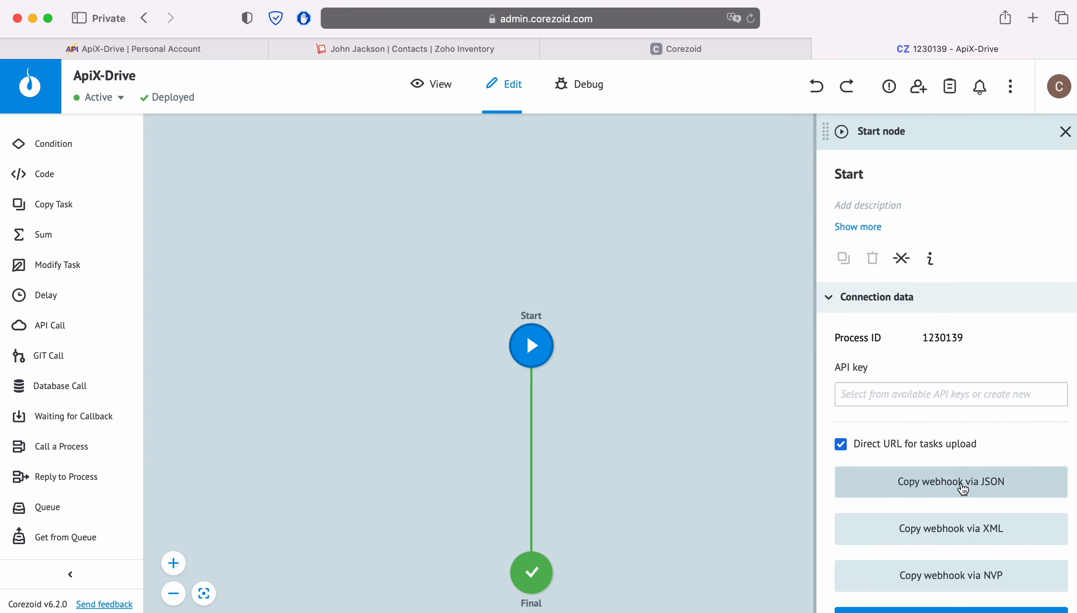
pyautogui.click(957, 488)
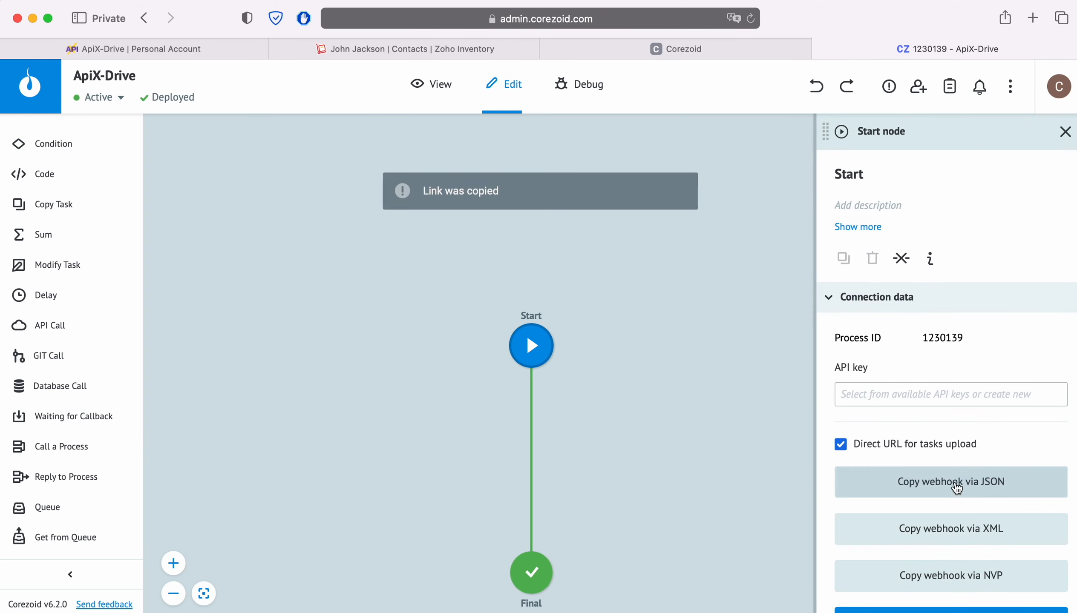
pyautogui.click(230, 51)
# Paste the Corezoid webhook URL into the Webhooks account and save it
pyautogui.rightClick(407, 328)
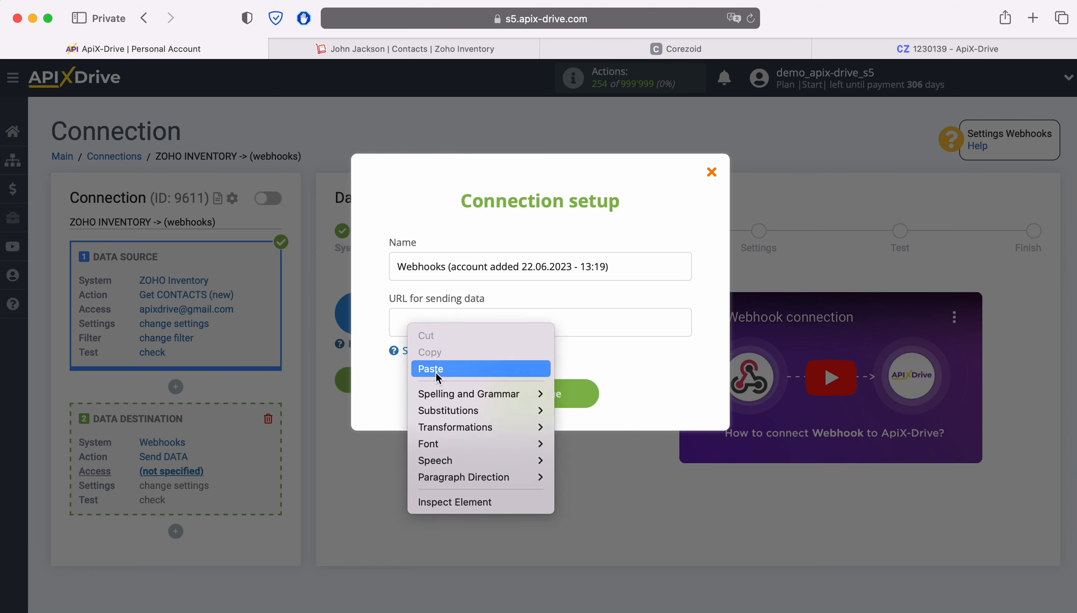
pyautogui.click(435, 372)
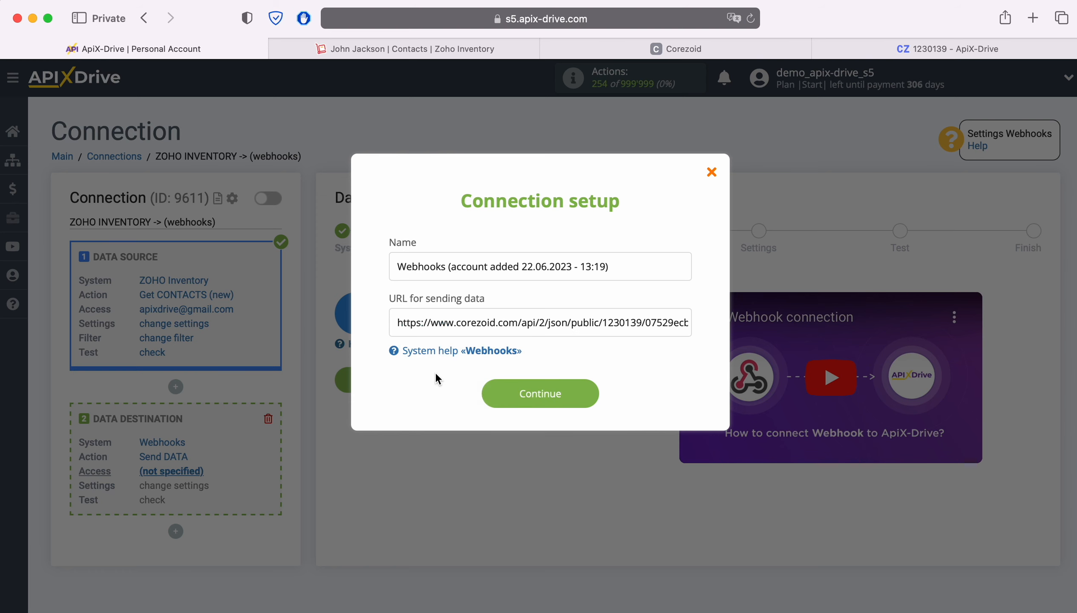
pyautogui.click(580, 390)
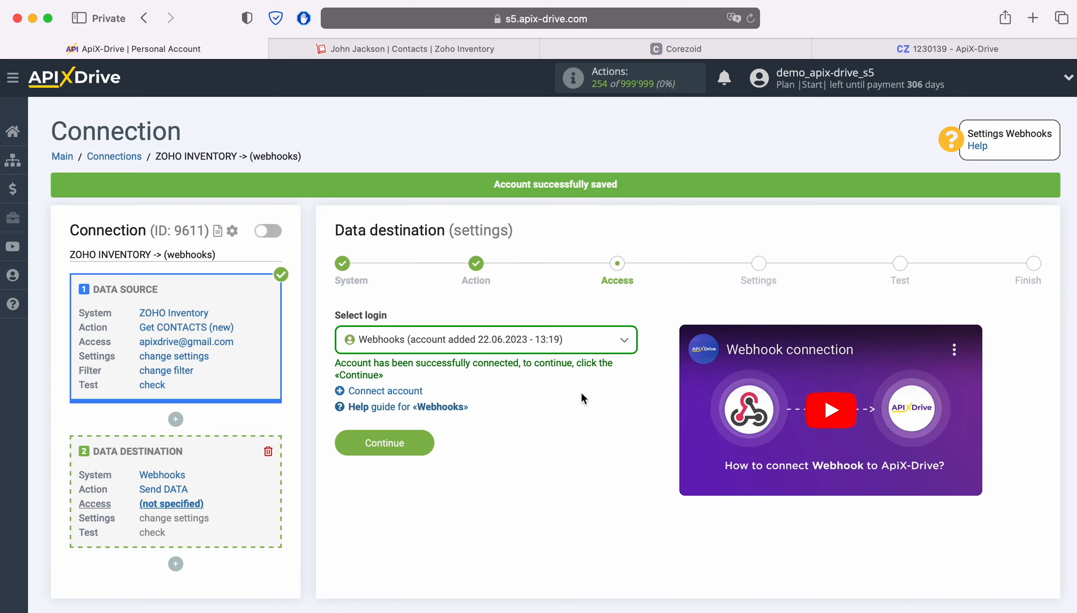
# Select the saved Webhooks account as login and continue to settings
pyautogui.click(579, 348)
pyautogui.click(521, 434)
pyautogui.click(413, 442)
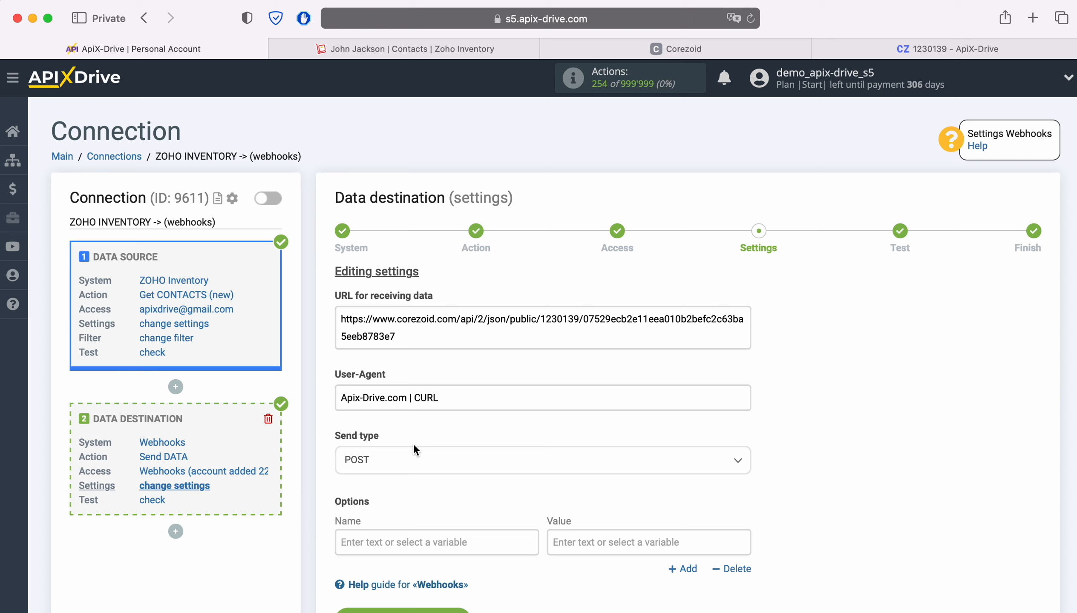
# Set the Webhooks destination send type to POST json
pyautogui.click(449, 464)
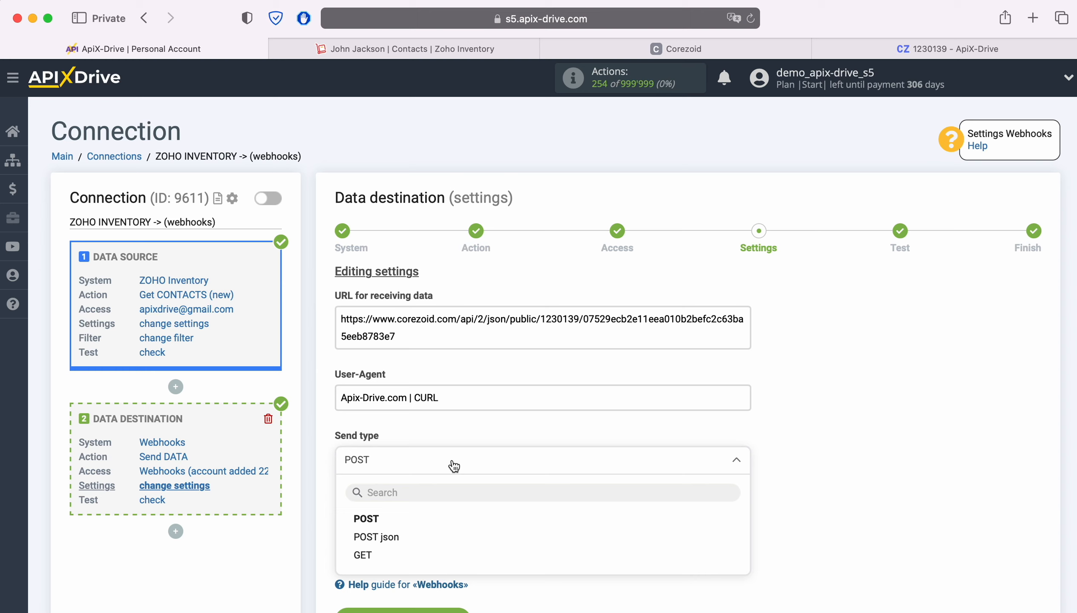
pyautogui.click(378, 536)
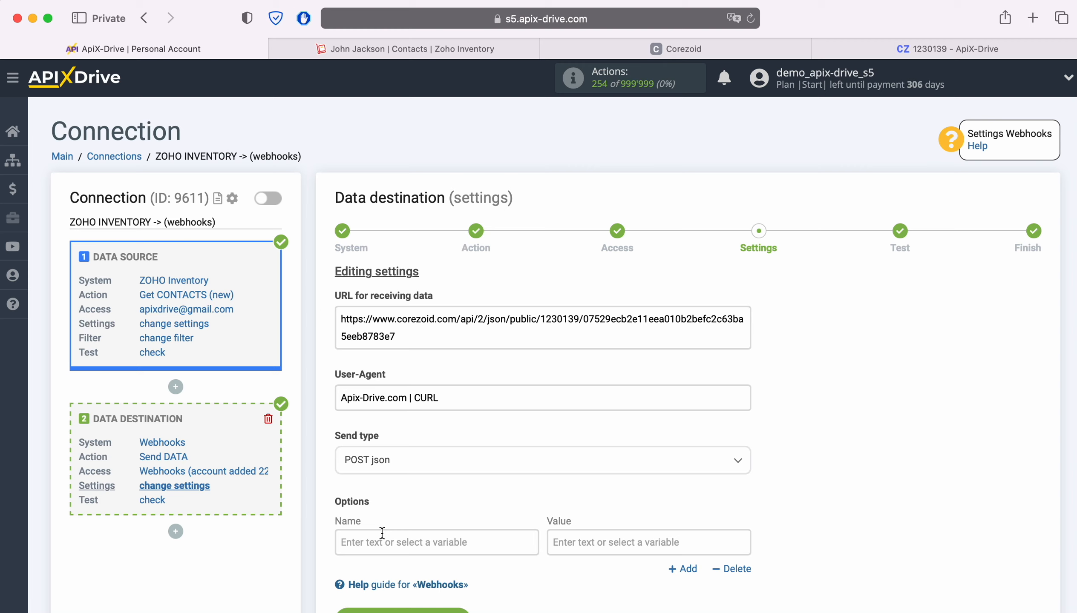
# Add a 'name' option filled from the contact's First name field
pyautogui.click(382, 541)
pyautogui.scroll(-8, 379, 542)
pyautogui.write('name')
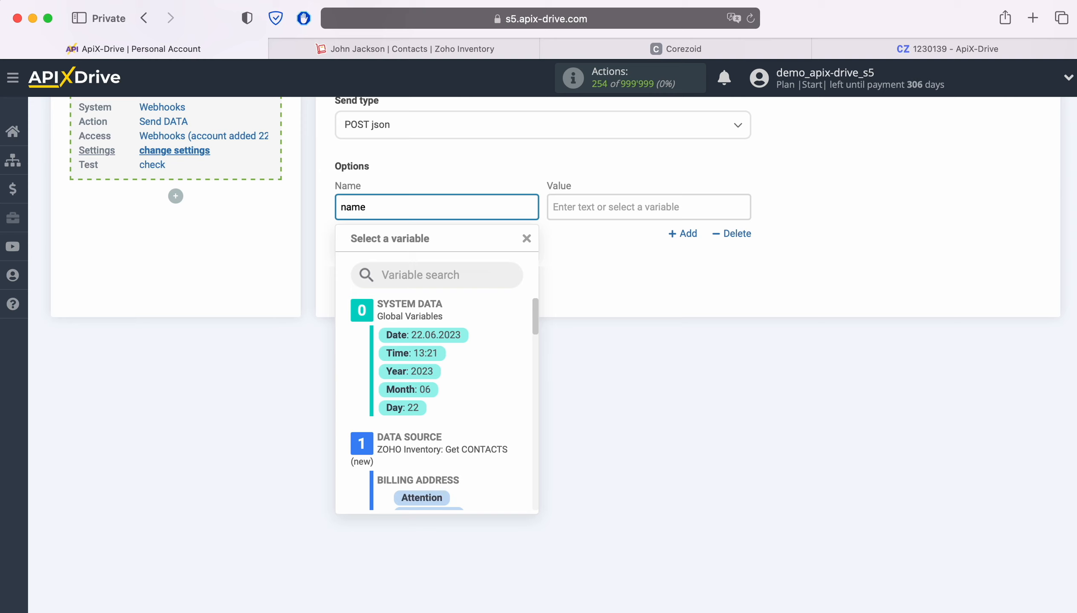
pyautogui.click(656, 207)
pyautogui.scroll(-6, 723, 385)
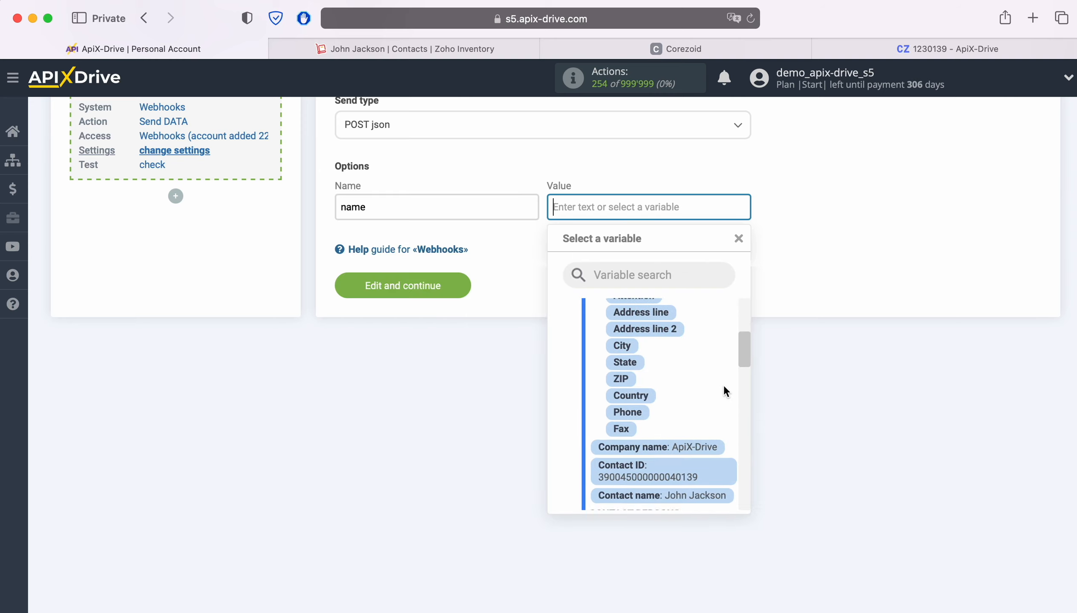
pyautogui.scroll(-2, 723, 386)
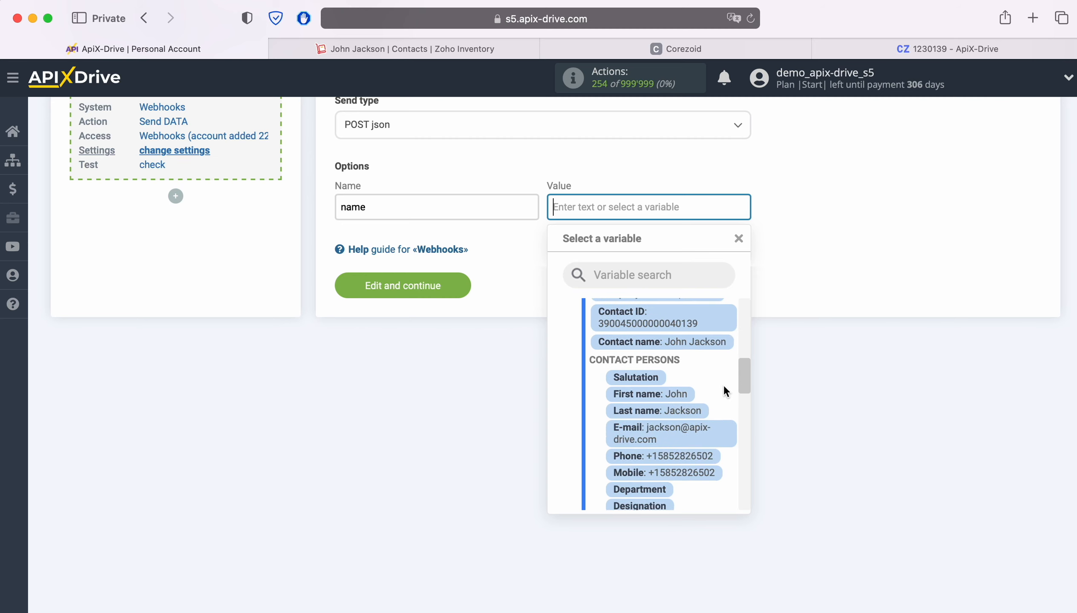
pyautogui.click(670, 395)
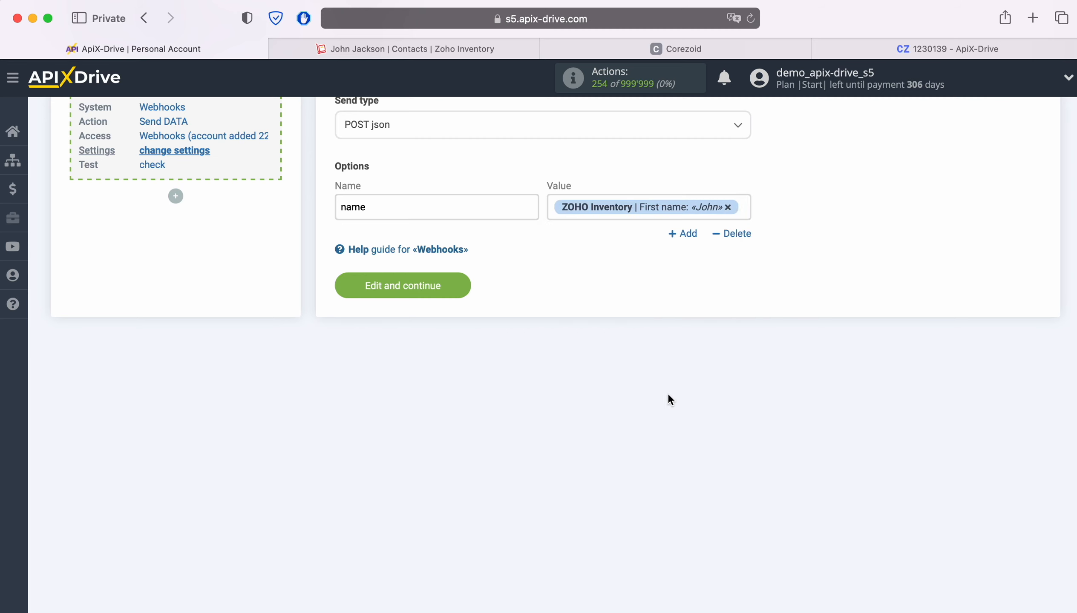
# Add an 'email' option filled from the contact's E-mail field
pyautogui.click(682, 234)
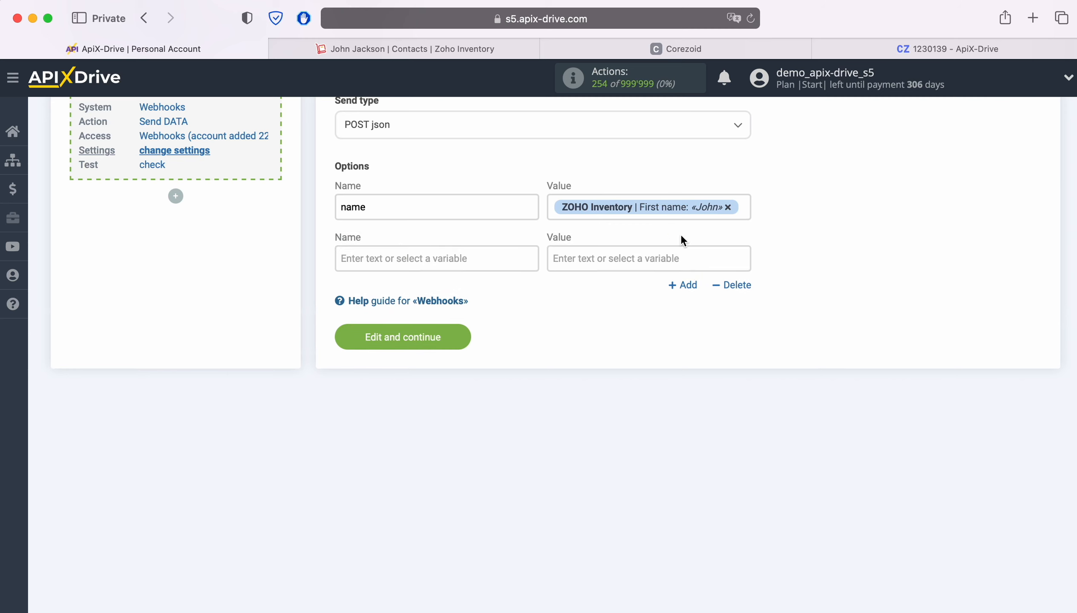
pyautogui.click(420, 256)
pyautogui.write('email')
pyautogui.press('Tab')
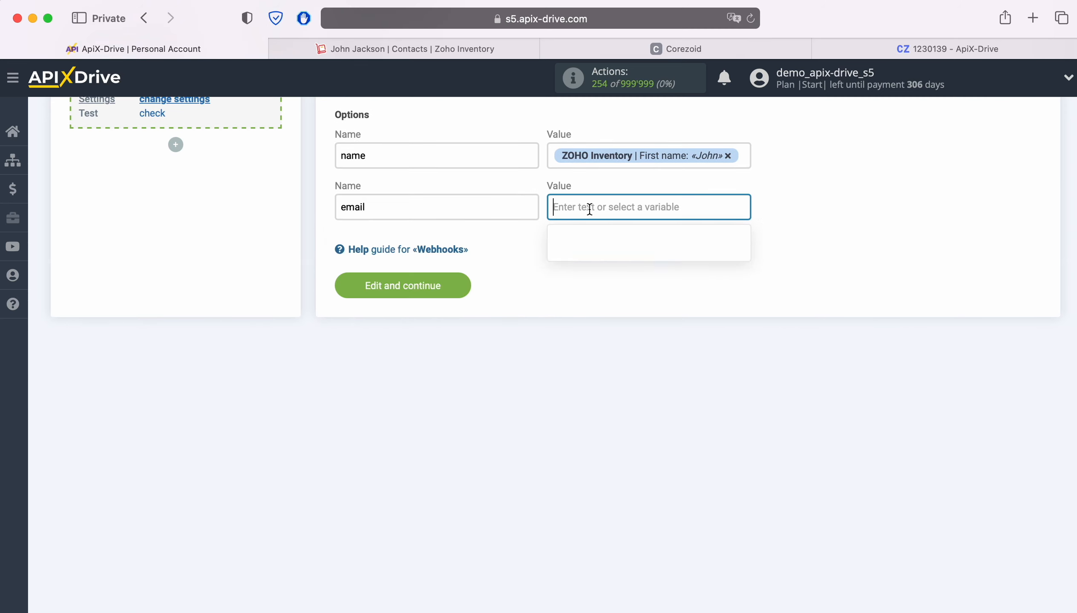
pyautogui.scroll(-4, 726, 421)
pyautogui.scroll(-5, 722, 423)
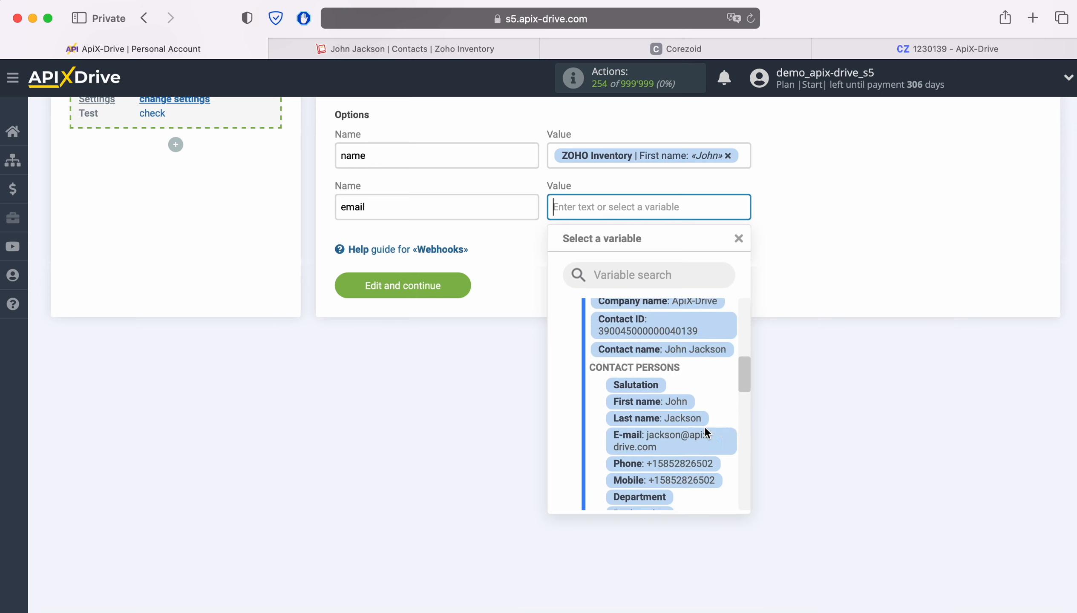
pyautogui.click(667, 436)
# Add a 'phone' option filled from the contact's Phone field
pyautogui.click(683, 252)
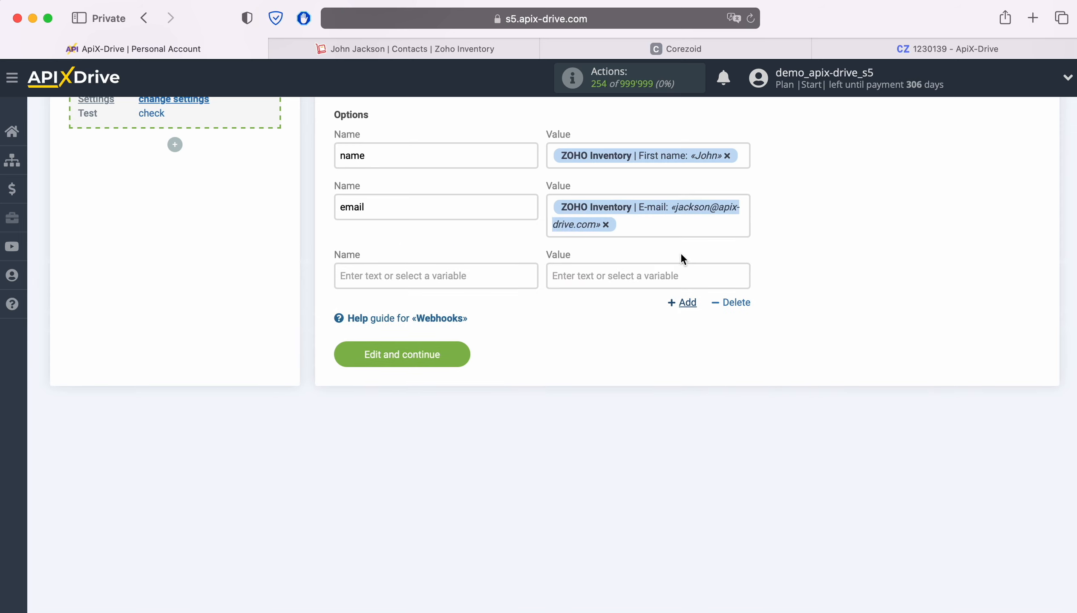
pyautogui.click(524, 274)
pyautogui.write('phone')
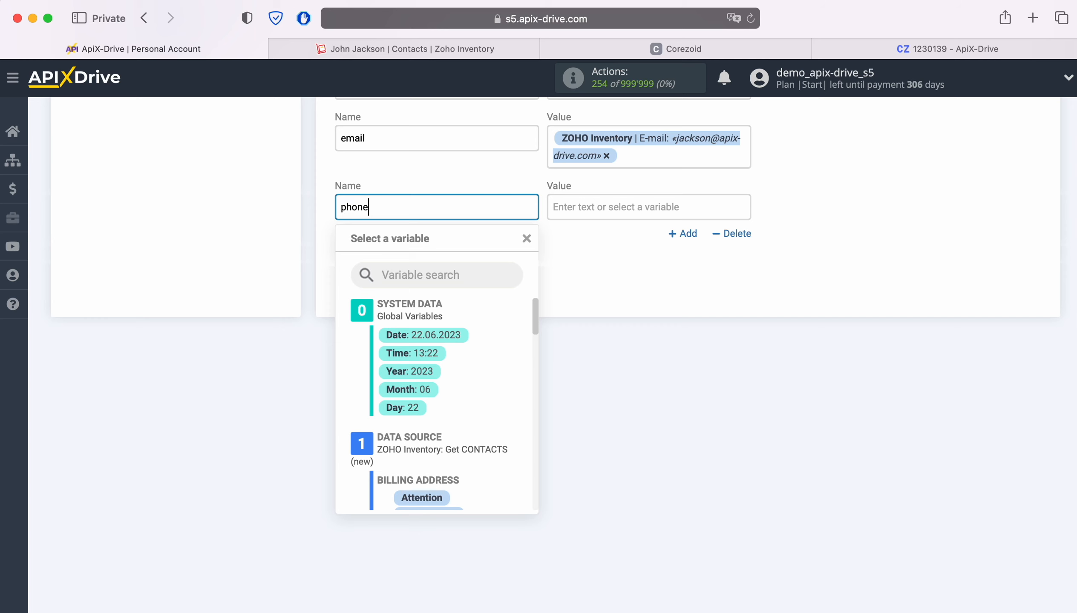
pyautogui.click(632, 206)
pyautogui.scroll(-8, 704, 426)
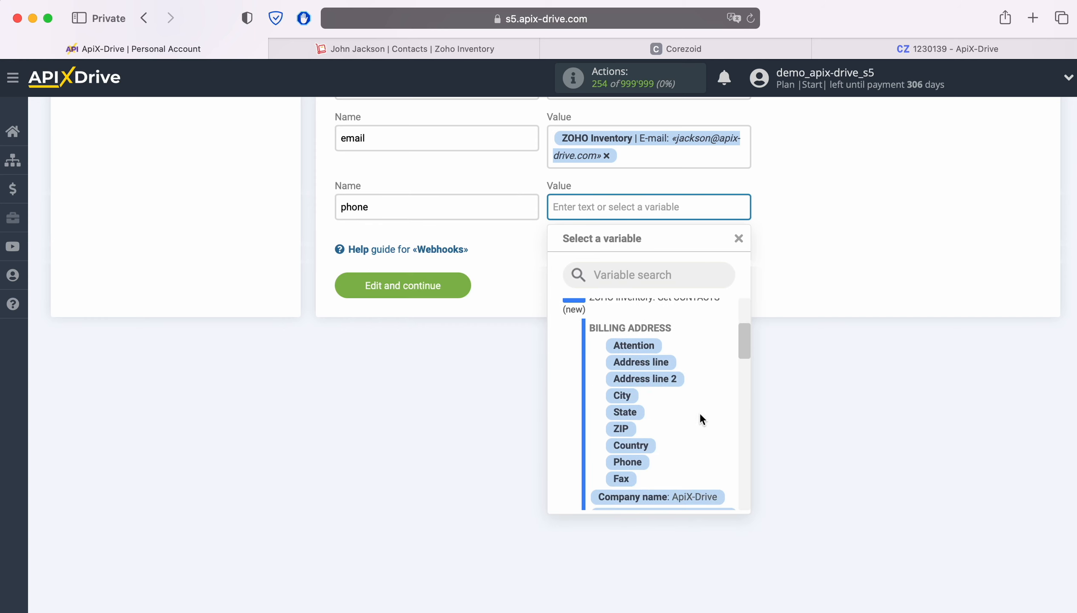
pyautogui.scroll(-4, 701, 415)
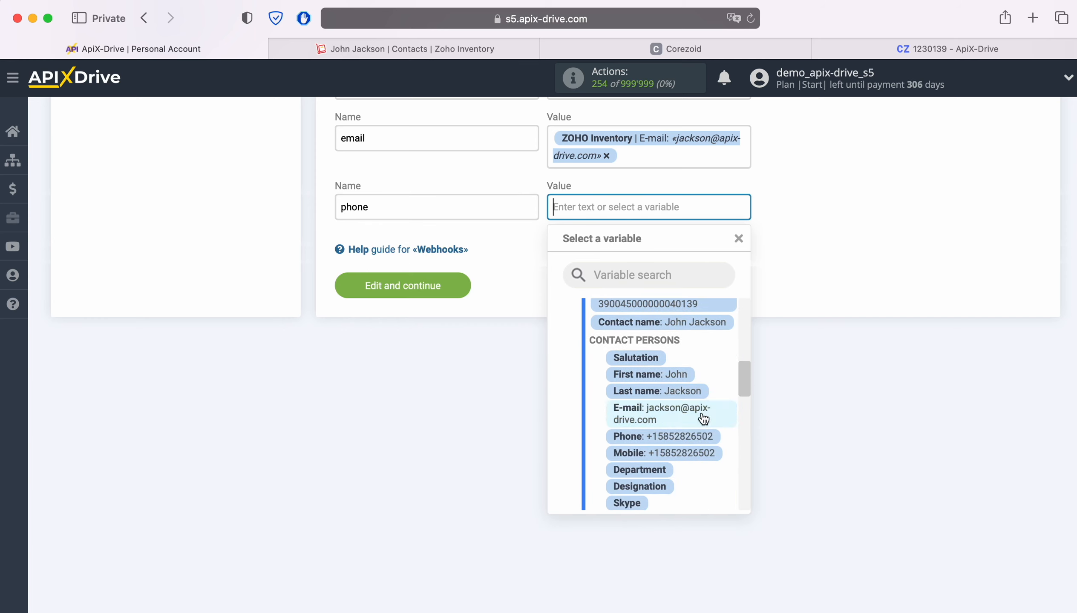
pyautogui.click(671, 435)
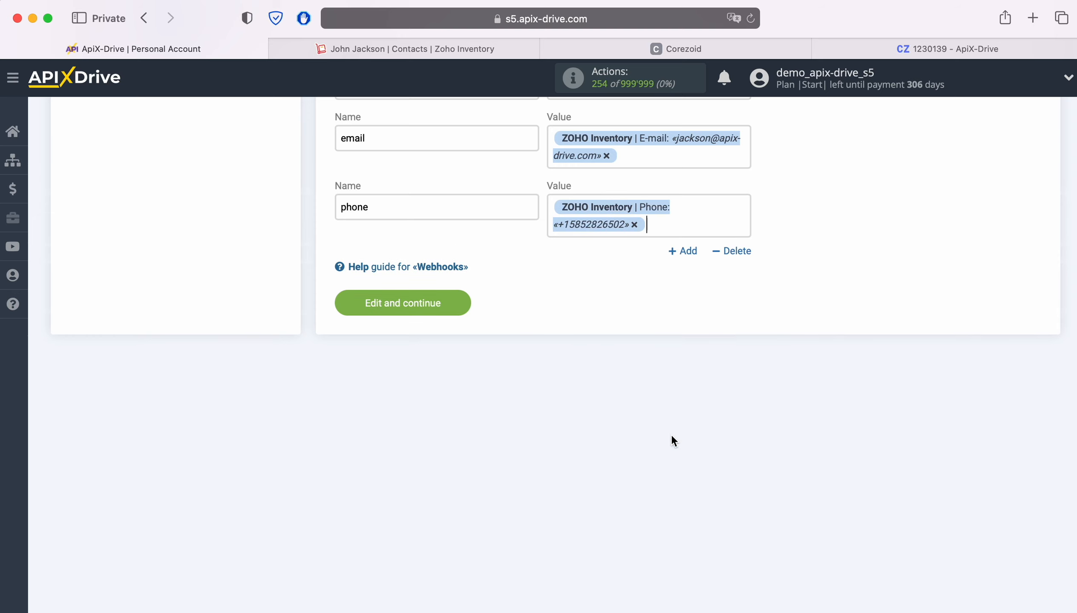
# Save the Webhooks settings and send test contact data until 'Task «Send DATA» completed' appears
pyautogui.click(465, 303)
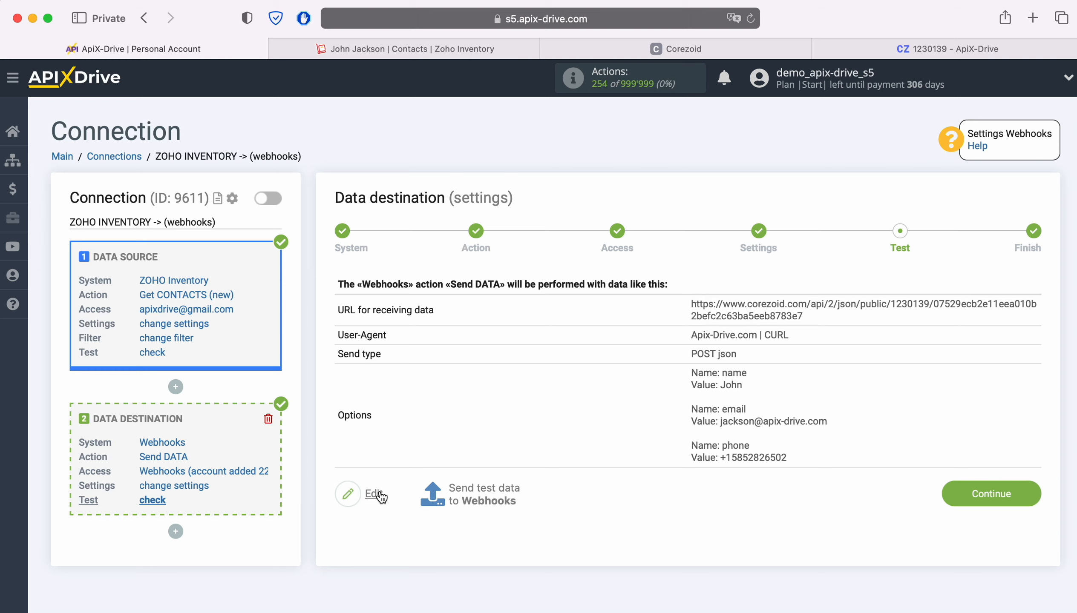
pyautogui.click(485, 489)
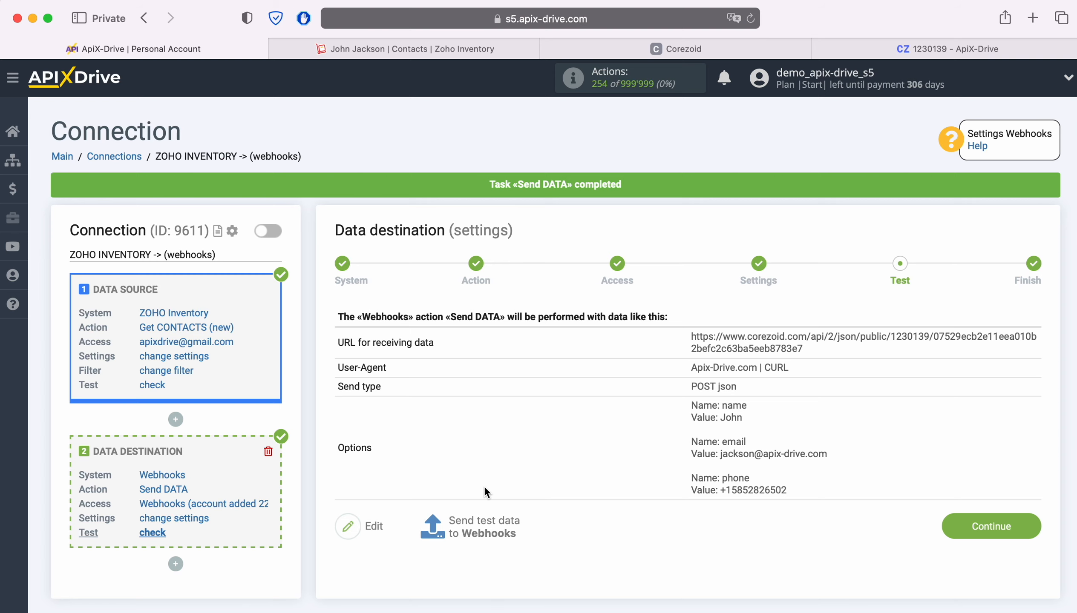
# Verify the test name, email and phone in Corezoid's Final node table, then finish the Webhooks destination
pyautogui.click(846, 48)
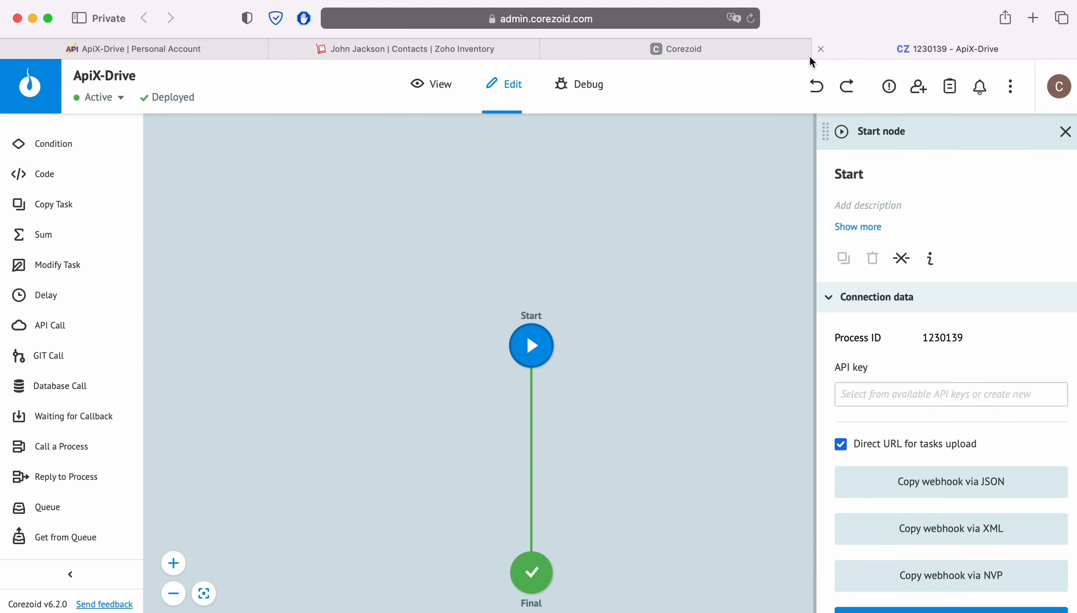
pyautogui.click(439, 85)
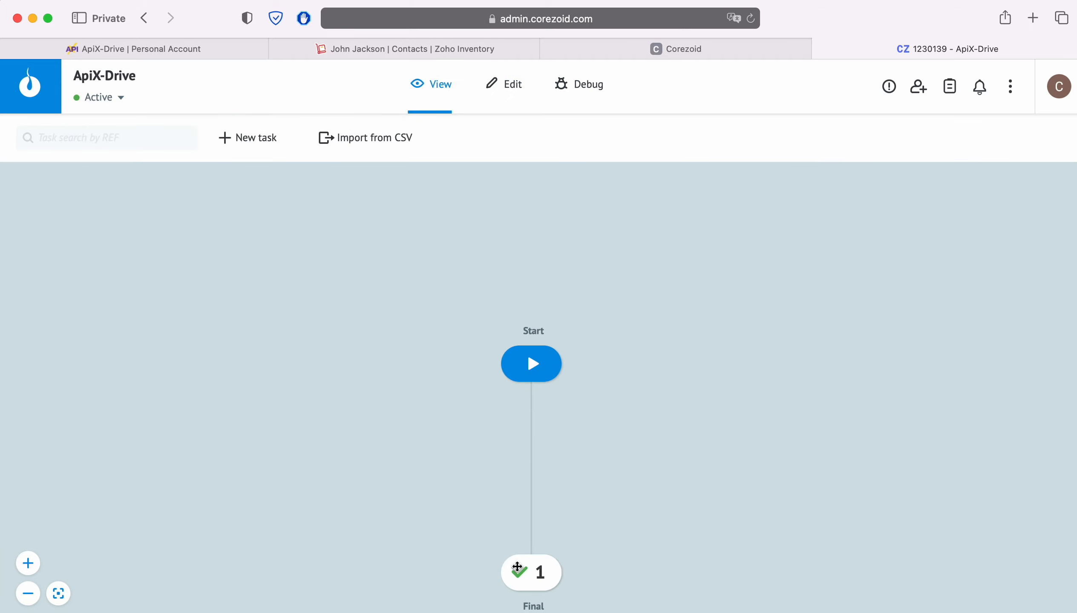
pyautogui.click(534, 579)
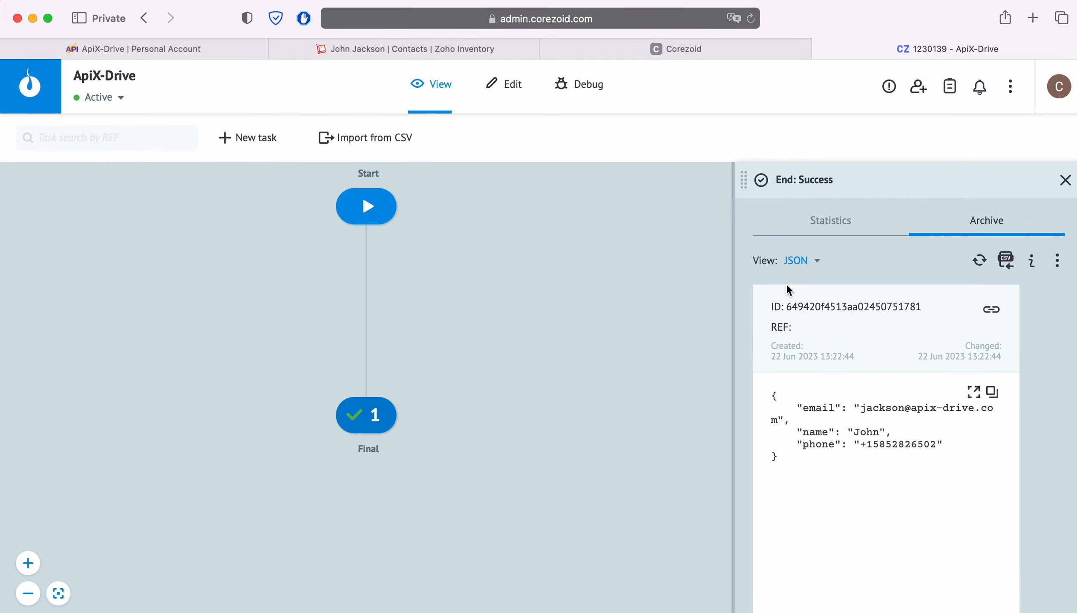
pyautogui.click(816, 263)
pyautogui.click(814, 289)
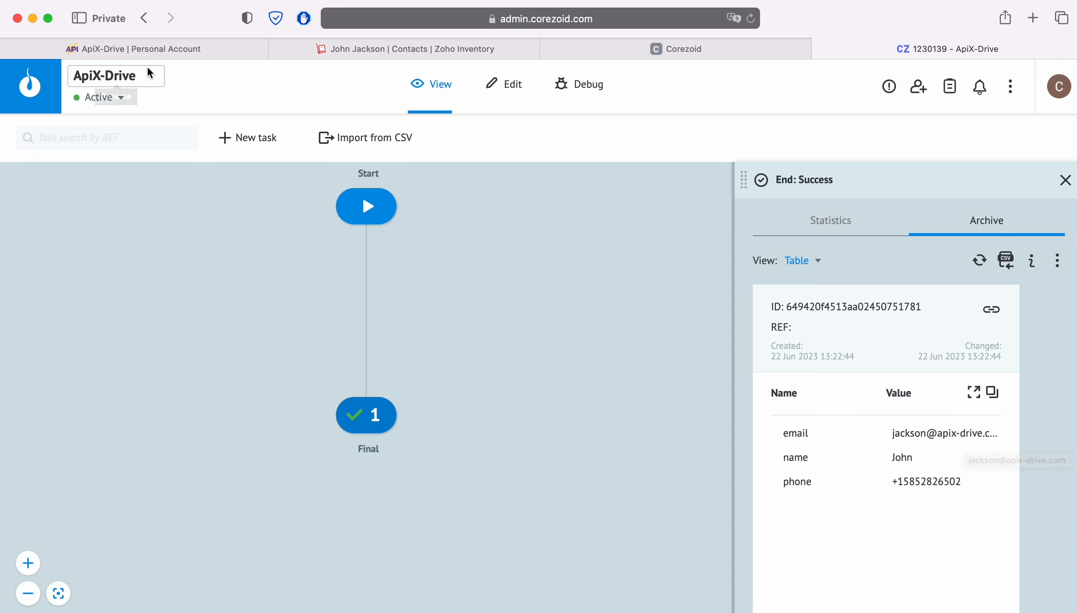
pyautogui.click(145, 48)
pyautogui.click(1025, 525)
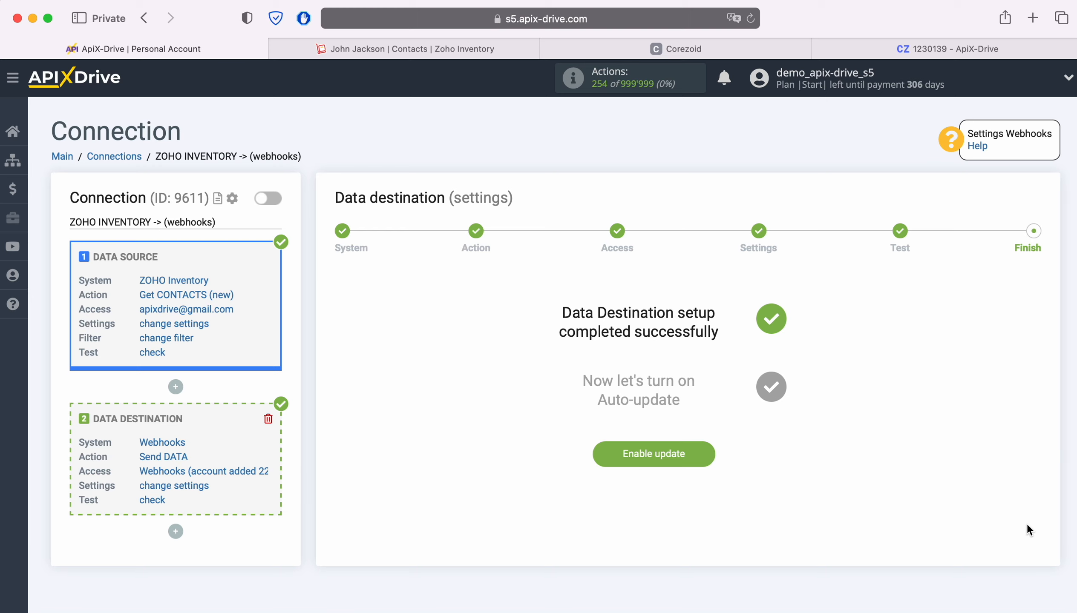
# Enable auto-update on the ZOHO INVENTORY -> (webhooks) connection with a 5-minute update interval
pyautogui.click(705, 456)
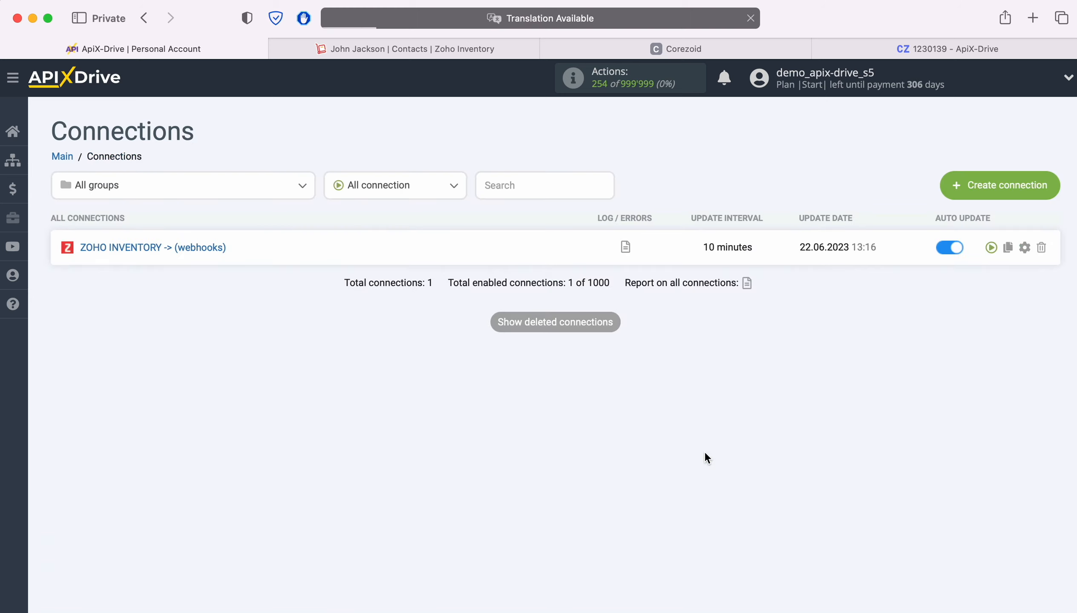
pyautogui.click(1024, 248)
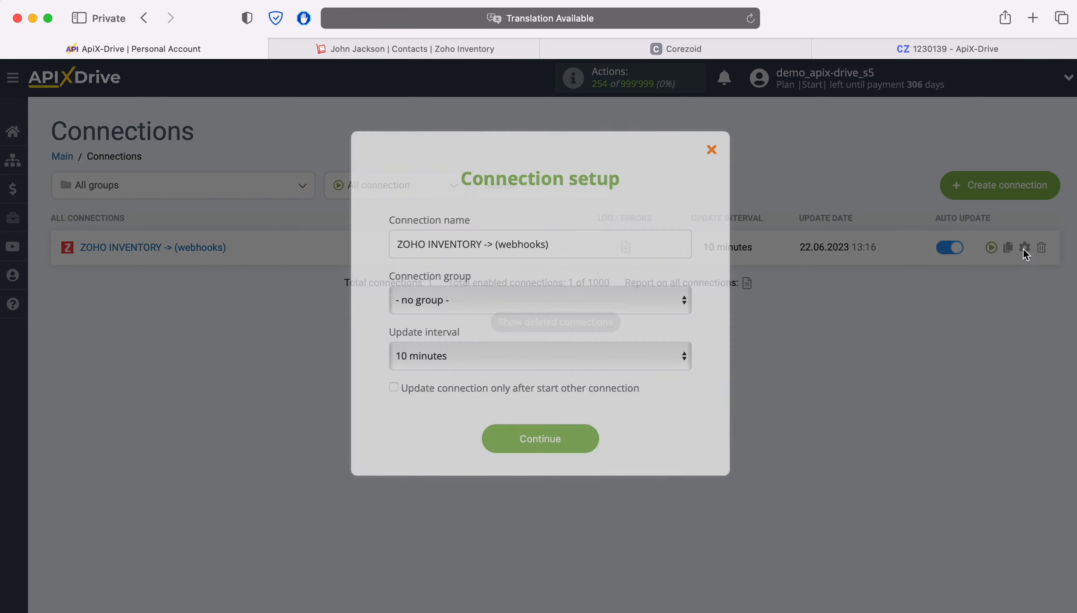
pyautogui.click(467, 354)
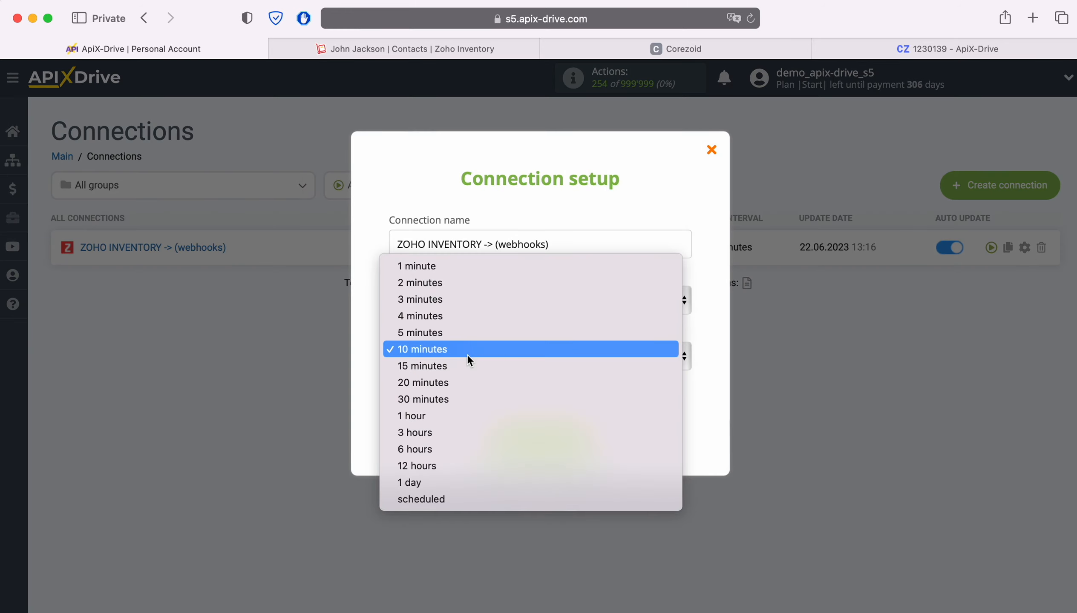
pyautogui.click(462, 332)
pyautogui.click(586, 439)
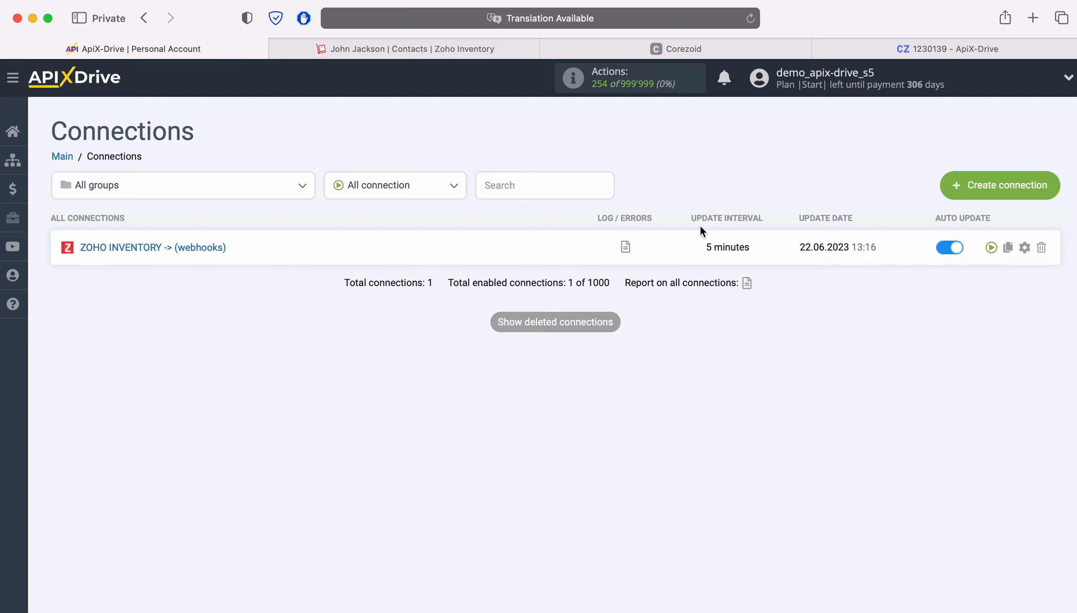